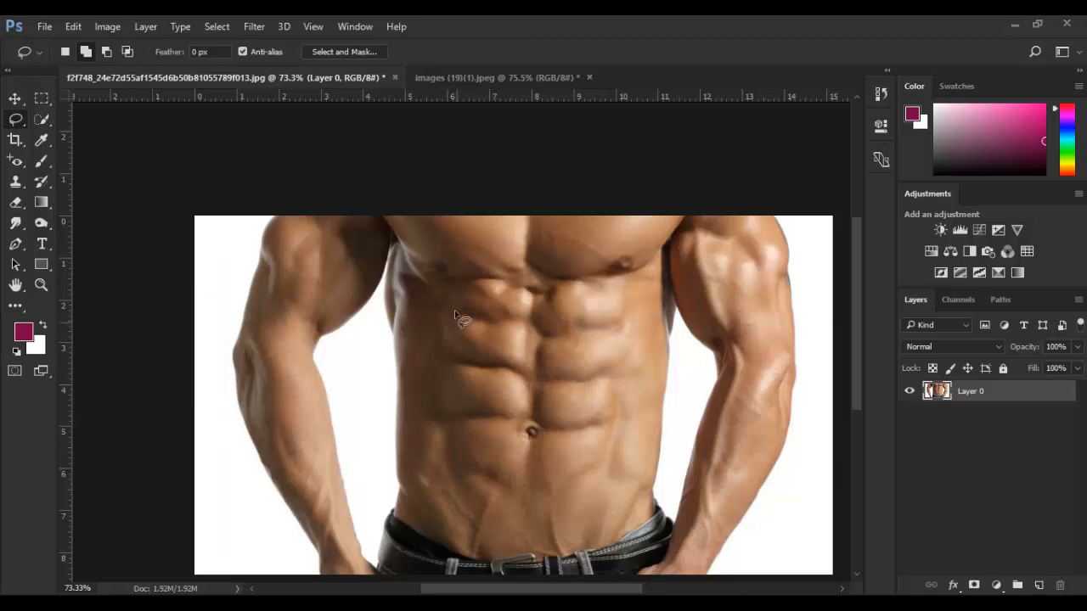
# Draw a freehand Lasso selection around the abdominal muscles in the muscular torso photo.
pyautogui.moveTo(449, 288)
pyautogui.mouseDown()
pyautogui.moveTo(434, 407)
pyautogui.moveTo(450, 470)
pyautogui.moveTo(514, 509)
pyautogui.moveTo(615, 497)
pyautogui.moveTo(628, 450)
pyautogui.moveTo(628, 290)
pyautogui.moveTo(466, 282)
pyautogui.moveTo(456, 295)
pyautogui.mouseUp()
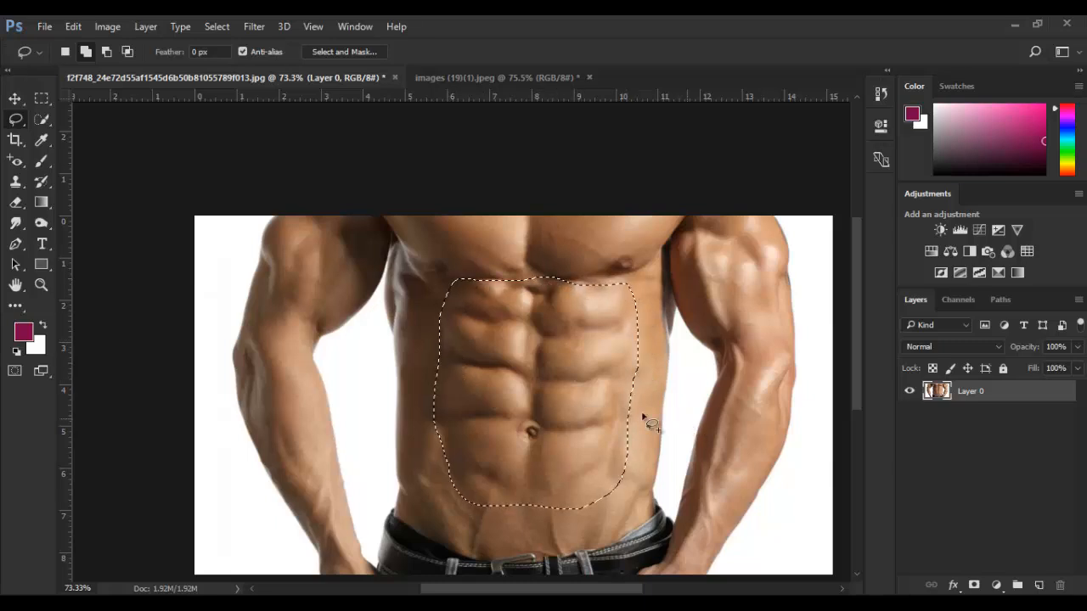
pyautogui.press('v')
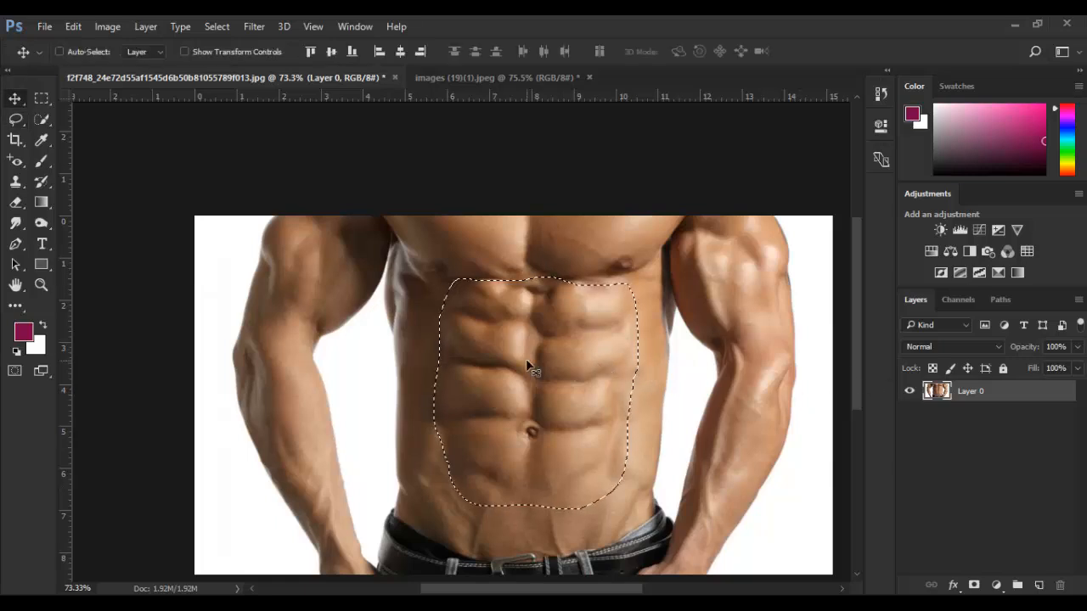
pyautogui.moveTo(513, 357)
pyautogui.mouseDown()
pyautogui.moveTo(488, 95)
pyautogui.moveTo(472, 81)
pyautogui.moveTo(487, 85)
pyautogui.moveTo(517, 364)
pyautogui.moveTo(488, 342)
pyautogui.moveTo(488, 323)
pyautogui.mouseUp()
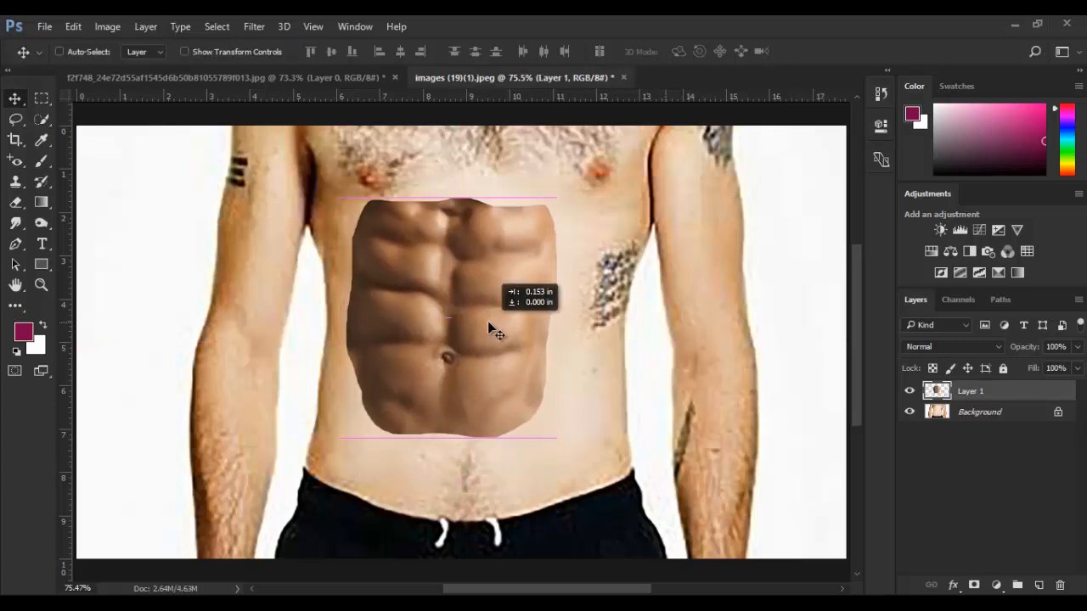
pyautogui.hotkey('ctrl', 't')
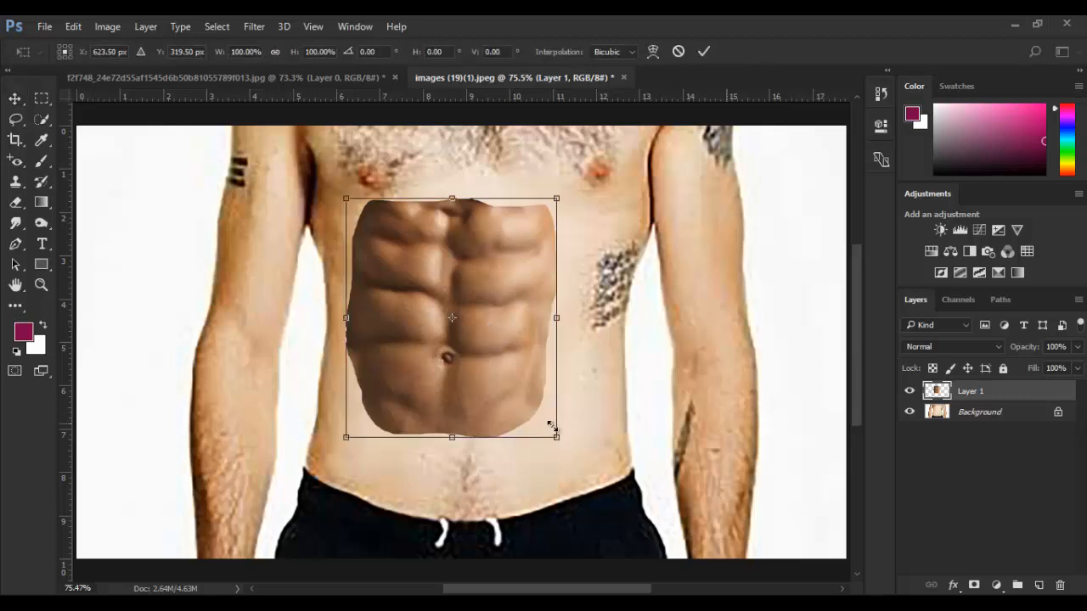
pyautogui.moveTo(566, 445); pyautogui.dragTo(590, 472)
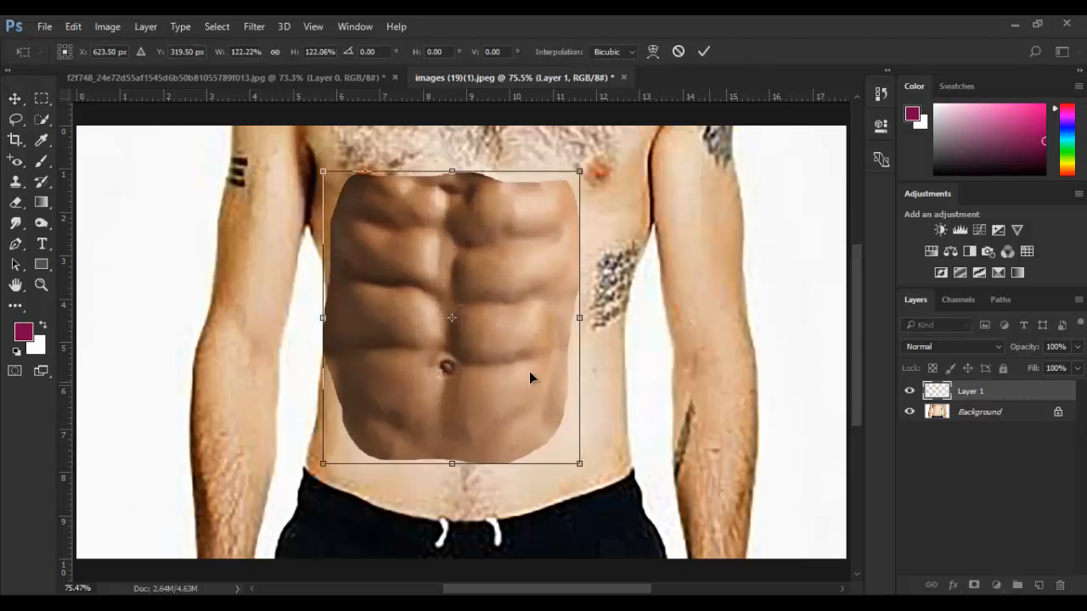
pyautogui.moveTo(529, 373); pyautogui.dragTo(551, 401)
pyautogui.press('Return')
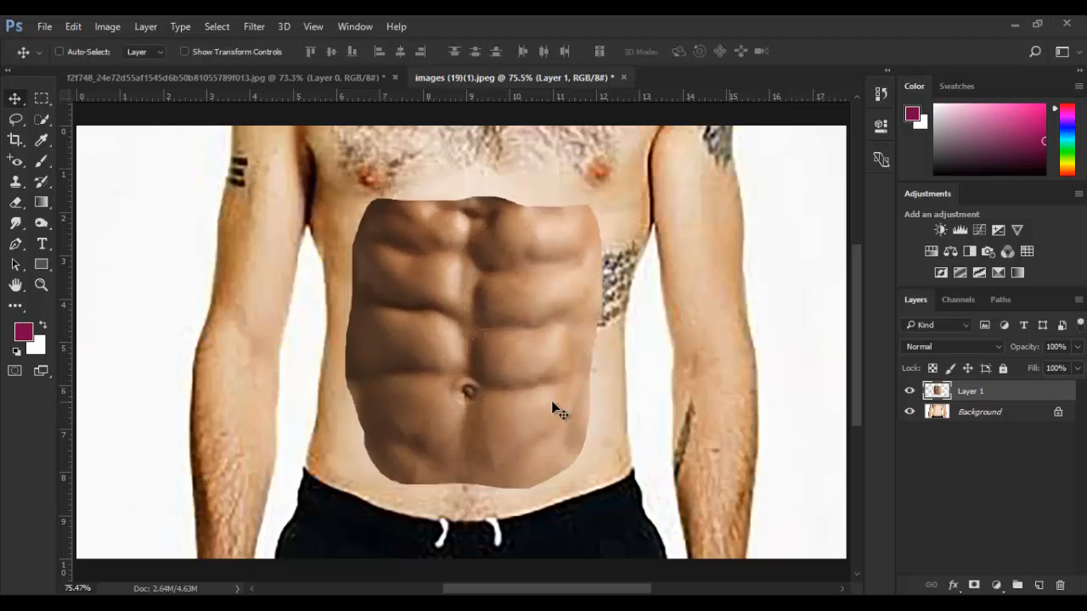
pyautogui.hotkey('ctrl', 't')
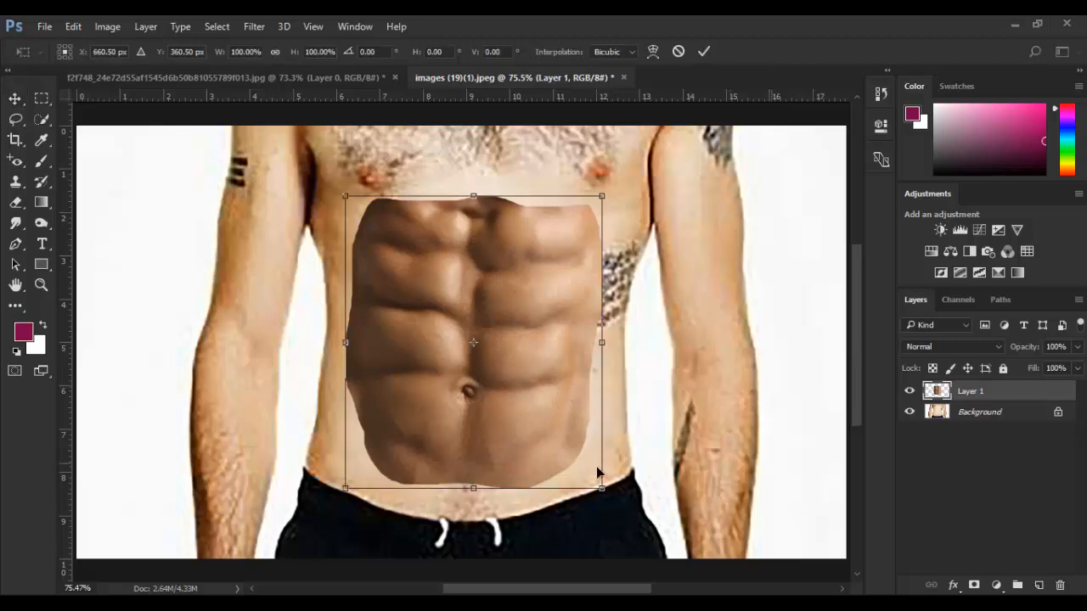
pyautogui.moveTo(599, 483); pyautogui.dragTo(590, 470)
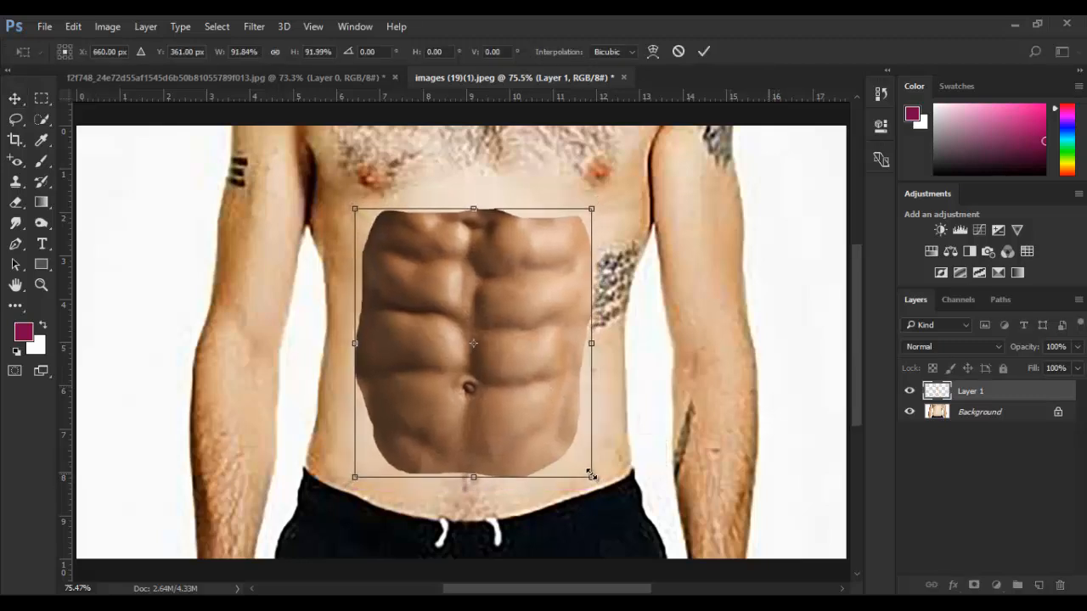
pyautogui.press('Return')
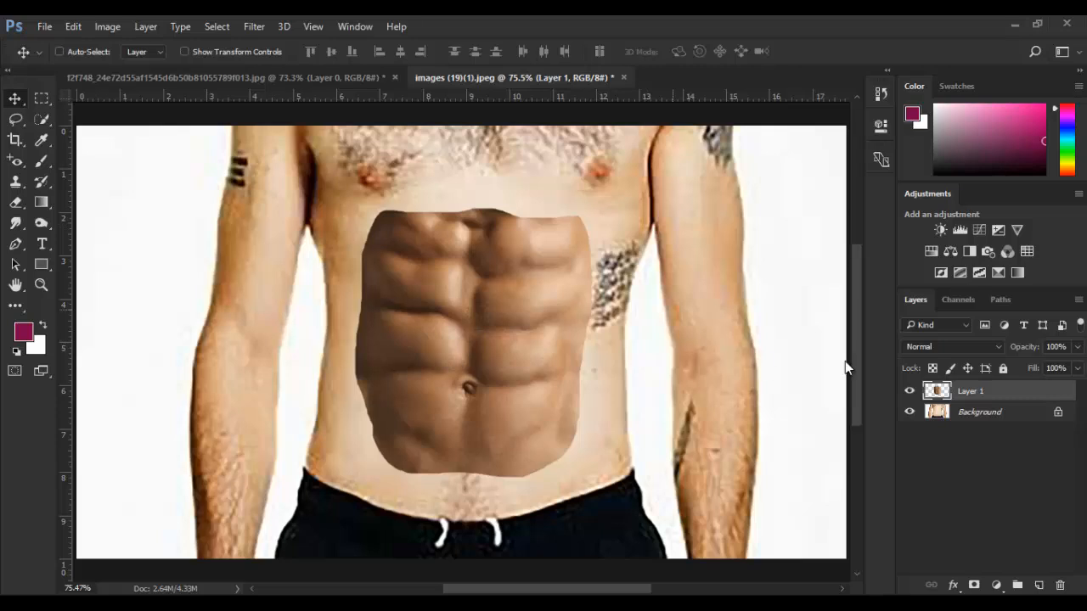
pyautogui.press('Delete')
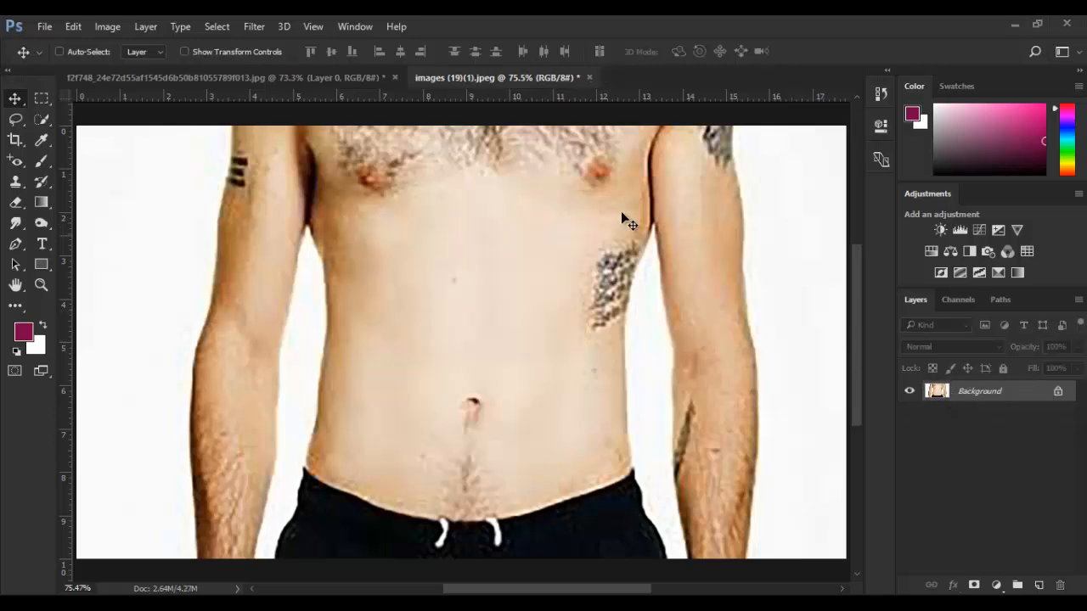
# Return to the muscular torso photo and refine the abs selection's edge with a 4.9 px feather and a smoothness of 12.
pyautogui.click(360, 84)
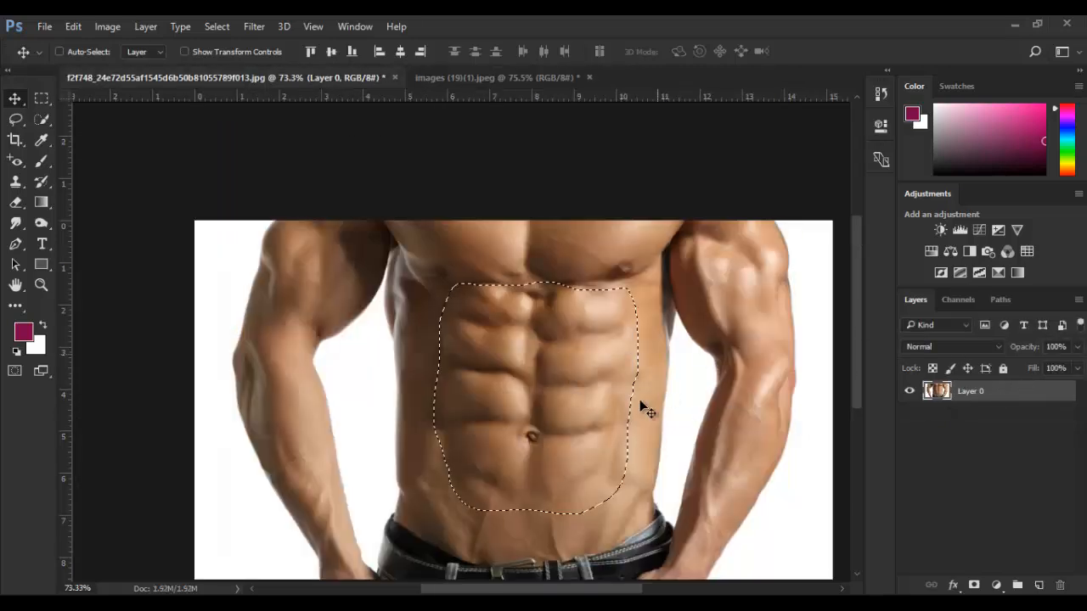
pyautogui.click(12, 120)
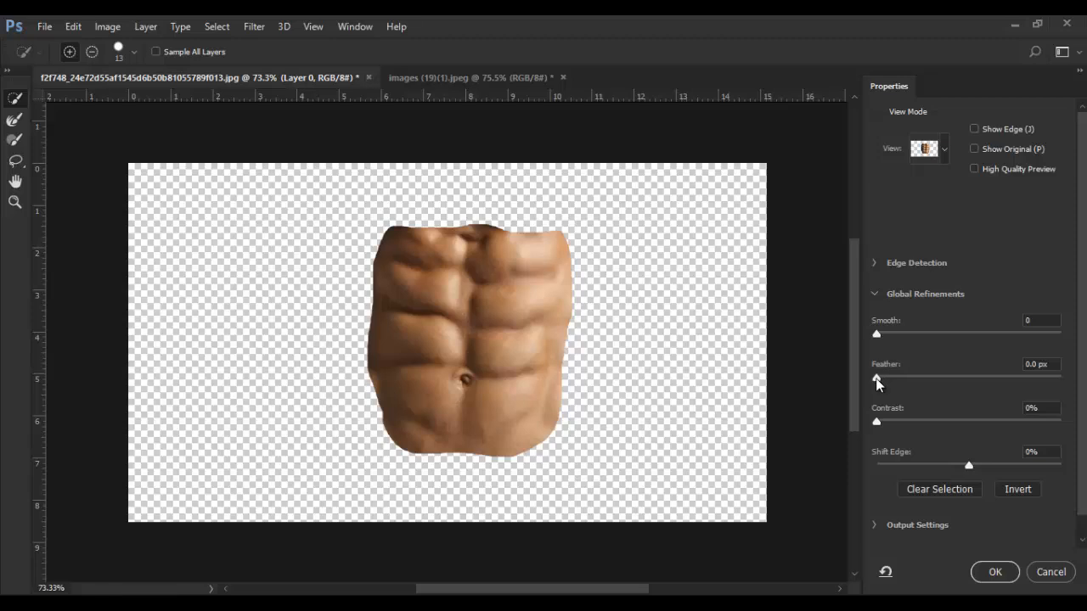
pyautogui.moveTo(876, 378); pyautogui.dragTo(926, 379)
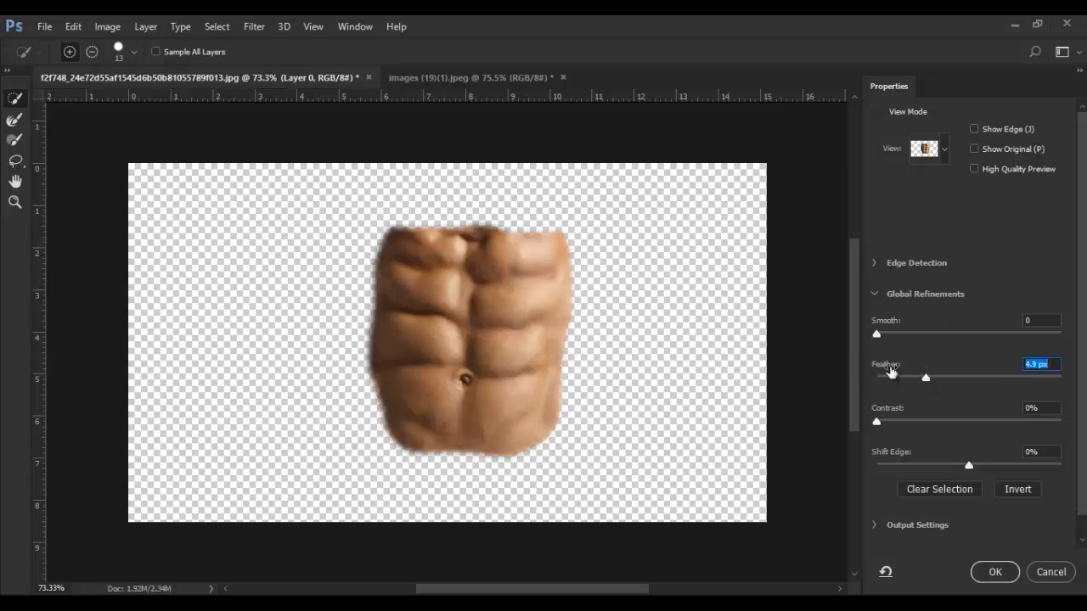
pyautogui.moveTo(879, 334); pyautogui.dragTo(890, 335)
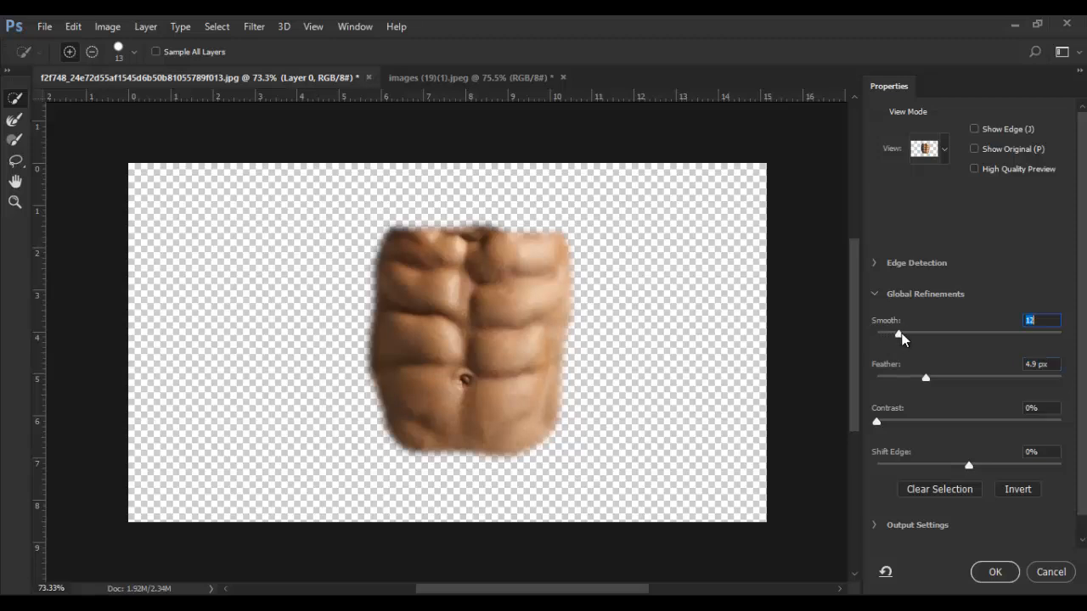
pyautogui.click(992, 573)
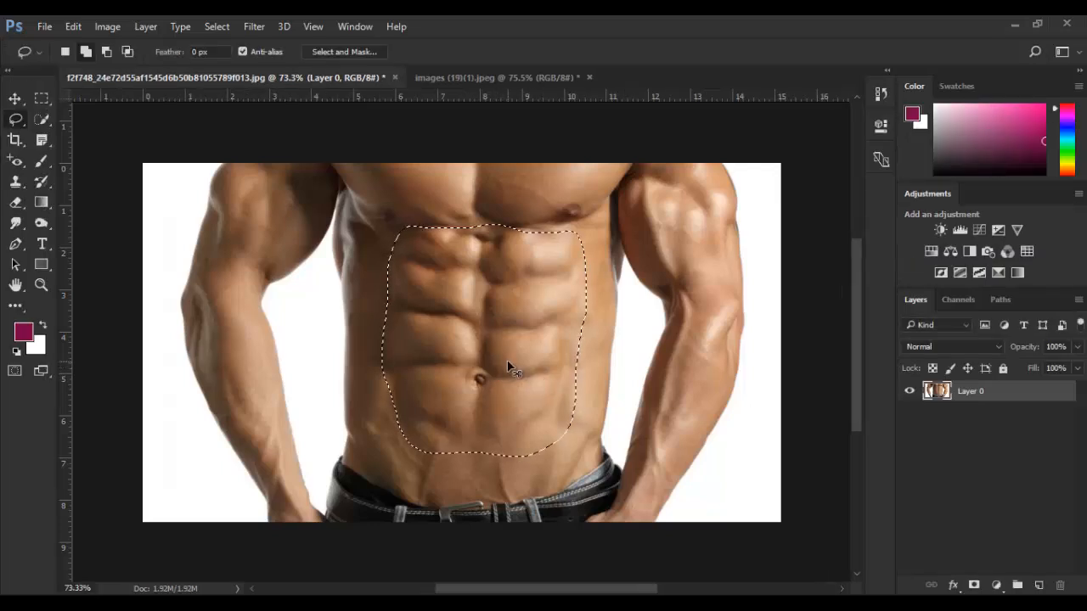
# Copy the feathered abs selection into images (19)(1).jpeg and place it over the middle of the stomach.
pyautogui.press('v')
pyautogui.moveTo(493, 351); pyautogui.dragTo(541, 384)
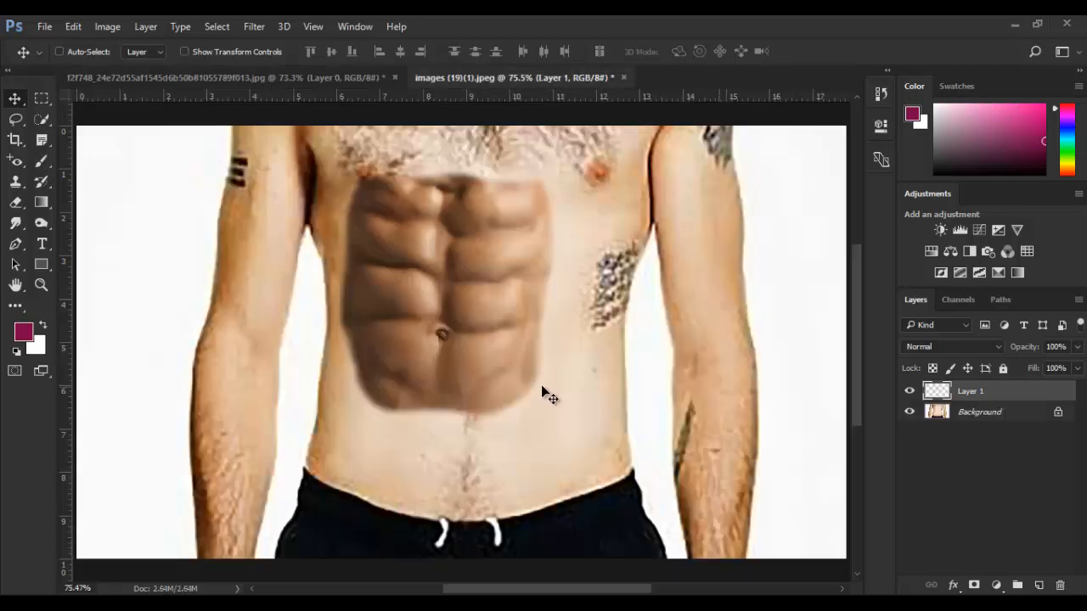
pyautogui.moveTo(473, 315); pyautogui.dragTo(497, 351)
# Scale the pasted abs layer to about 122% and align its navel with the one on the body underneath.
pyautogui.press('ctrl')
pyautogui.hotkey('ctrl', 't')
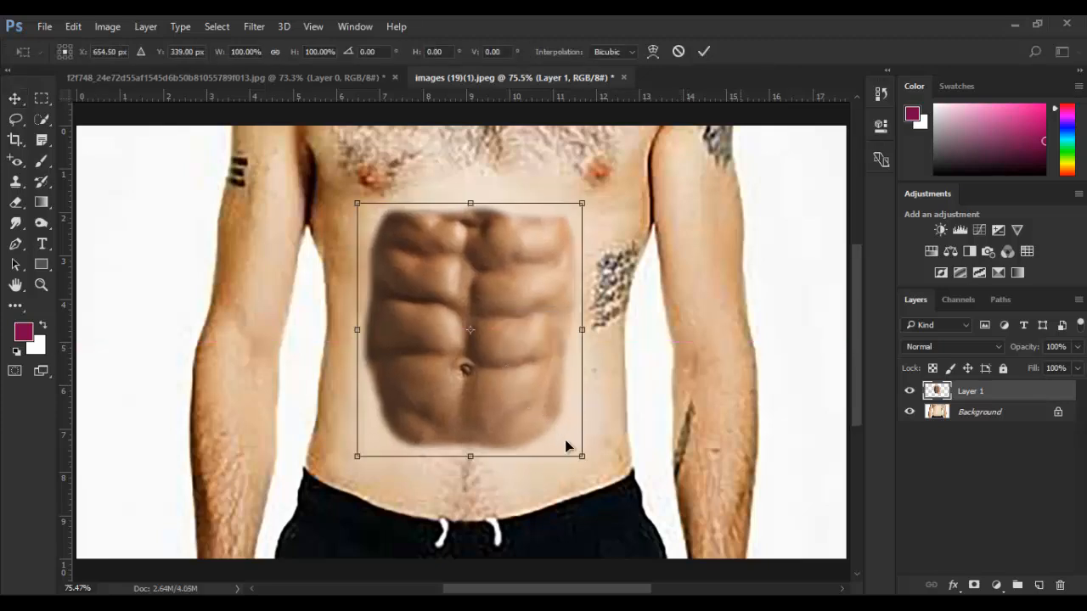
pyautogui.moveTo(582, 472); pyautogui.dragTo(602, 493)
pyautogui.moveTo(521, 366)
pyautogui.mouseDown()
pyautogui.moveTo(531, 402)
pyautogui.moveTo(529, 381)
pyautogui.mouseUp()
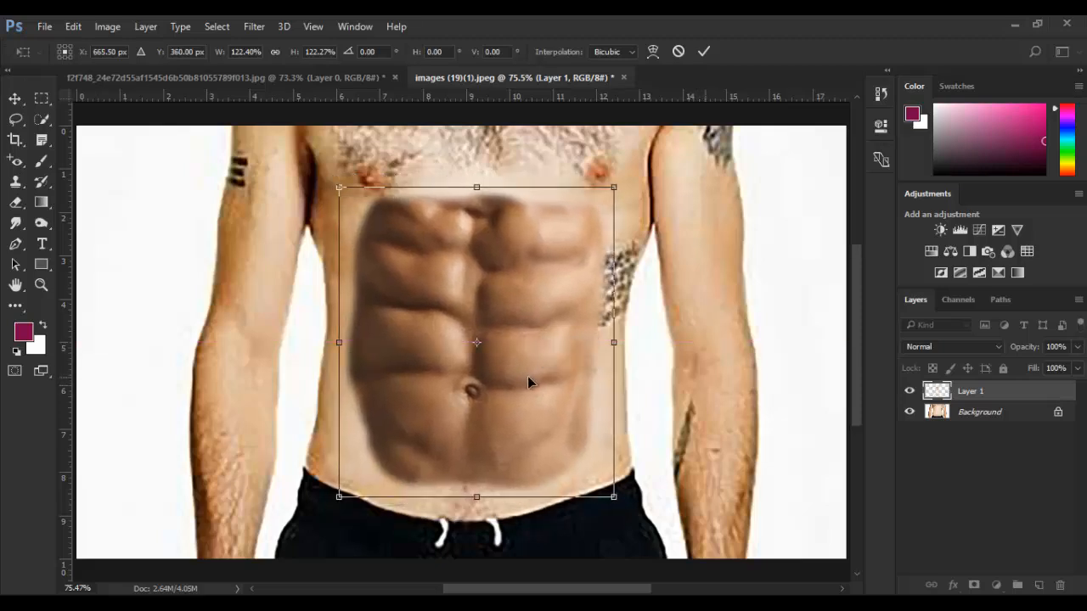
pyautogui.press('Return')
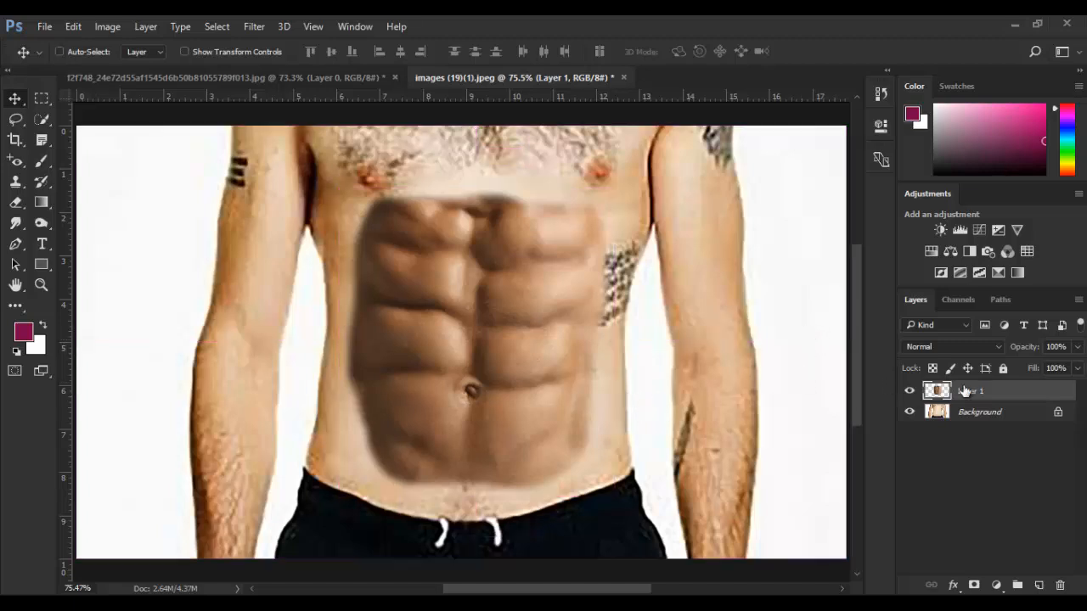
# Convert the locked Background into a regular layer named Layer 0.
pyautogui.doubleClick(1019, 422)
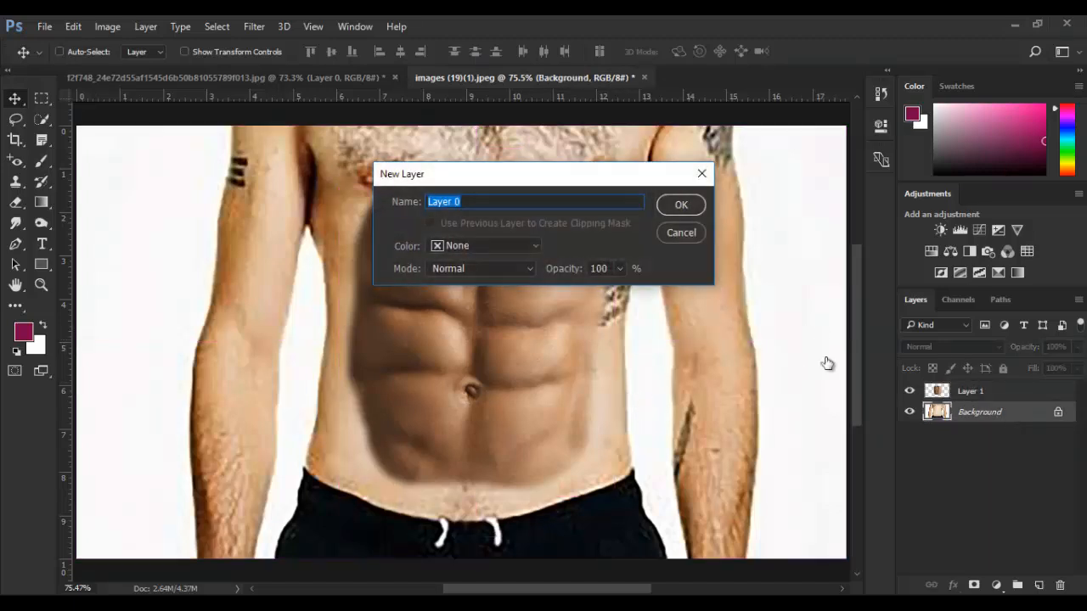
pyautogui.click(674, 206)
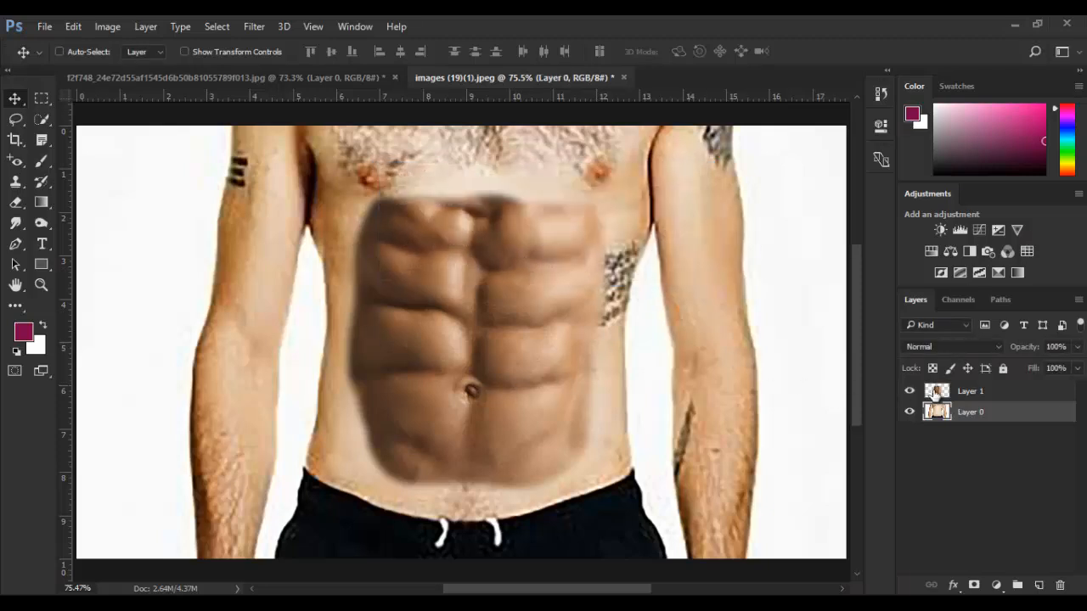
# Brighten the abs on Layer 1 with a Curves adjustment, raising input 156 to output 209 on the RGB channel.
pyautogui.click(984, 395)
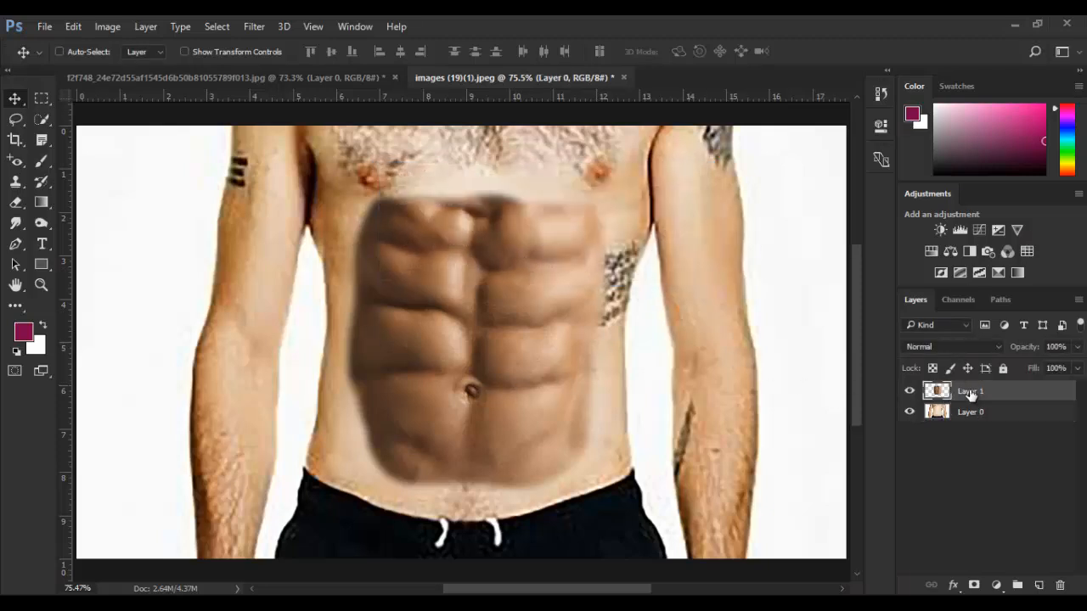
pyautogui.click(104, 27)
pyautogui.moveTo(161, 67)
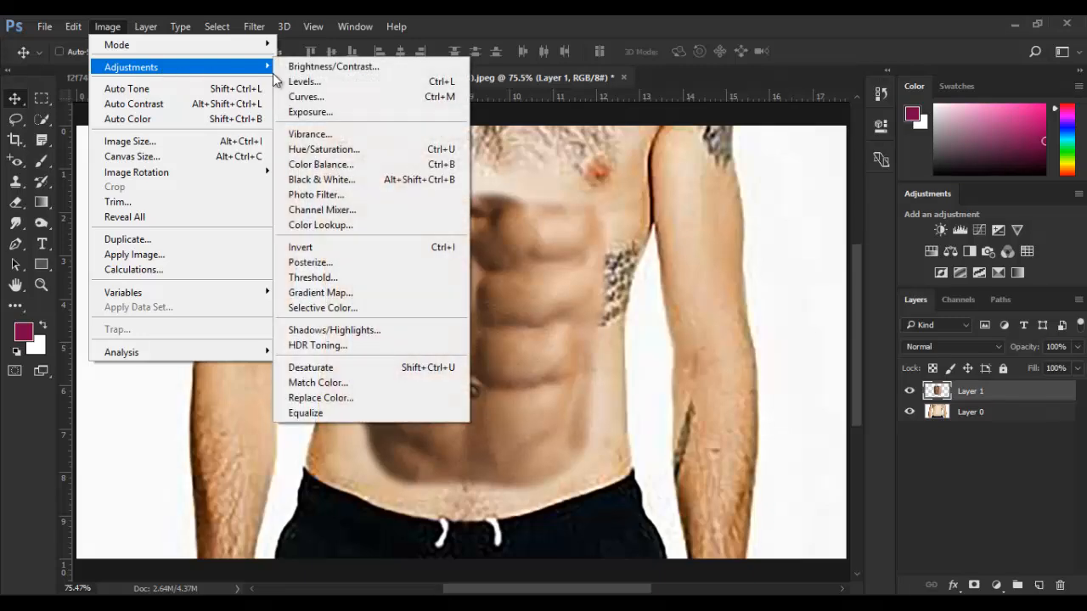
pyautogui.click(343, 95)
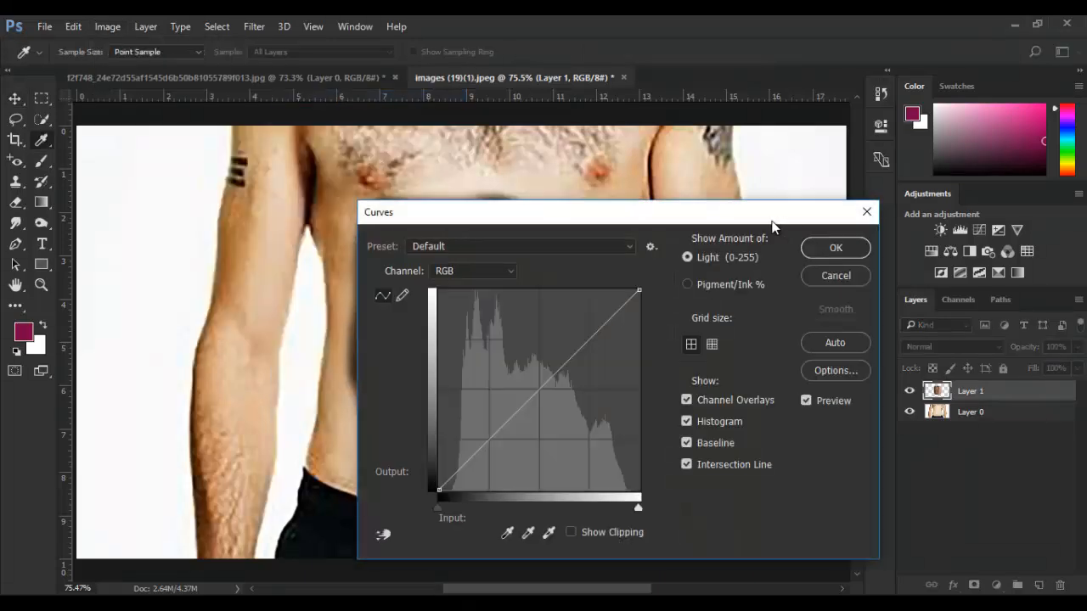
pyautogui.moveTo(774, 219)
pyautogui.mouseDown()
pyautogui.moveTo(1019, 224)
pyautogui.moveTo(1074, 209)
pyautogui.mouseUp()
pyautogui.moveTo(924, 327); pyautogui.dragTo(898, 311)
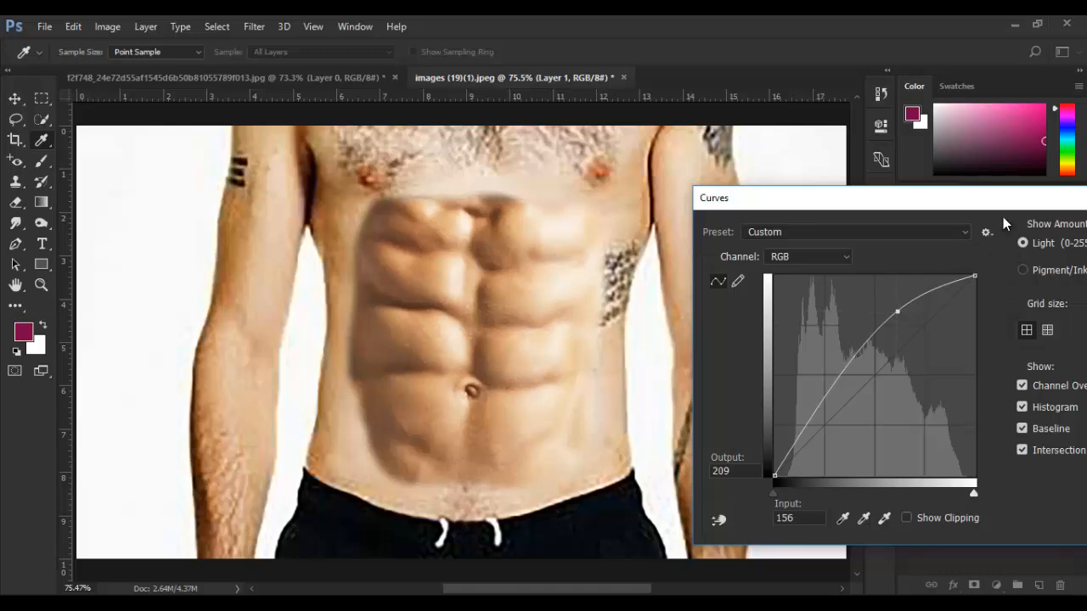
pyautogui.moveTo(1001, 200); pyautogui.dragTo(654, 219)
pyautogui.click(823, 253)
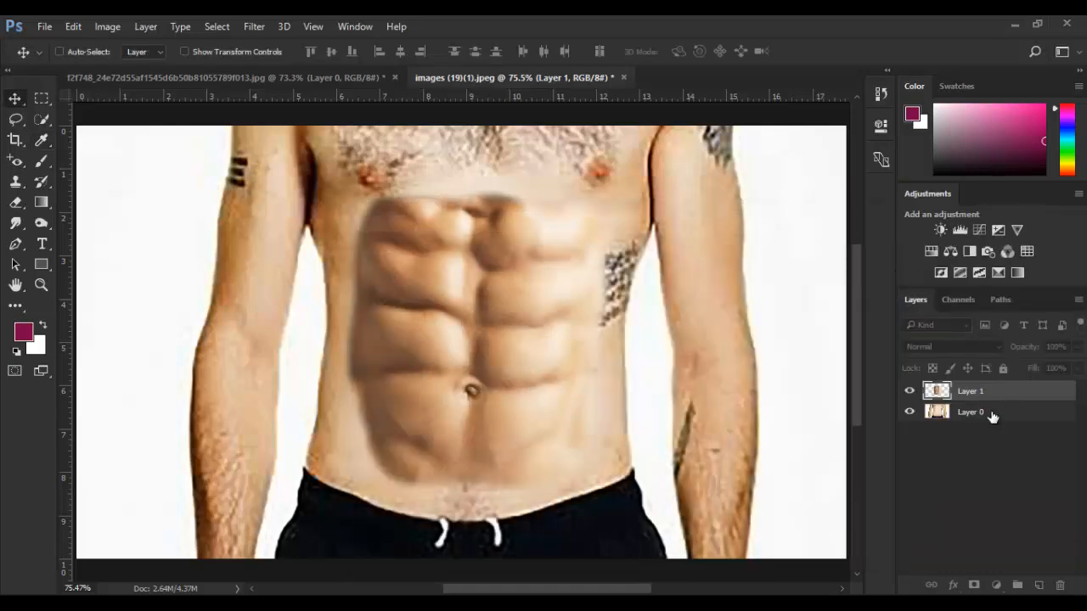
# Darken the body on Layer 0 with a Curves adjustment, lowering RGB input 178 to output 152 and input 104 to output 66.
pyautogui.click(986, 415)
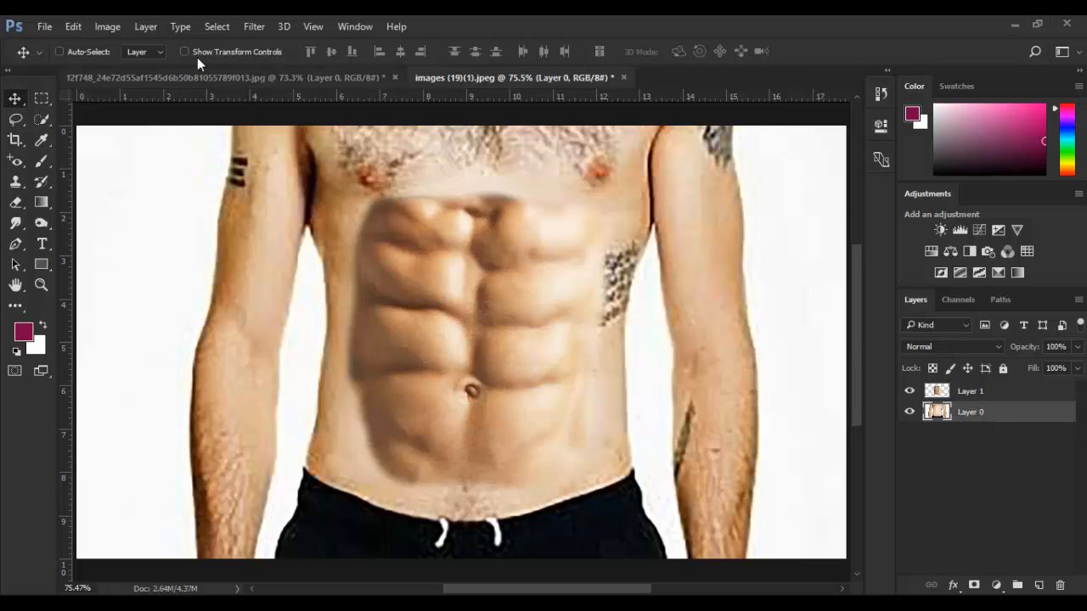
pyautogui.click(107, 26)
pyautogui.moveTo(151, 67)
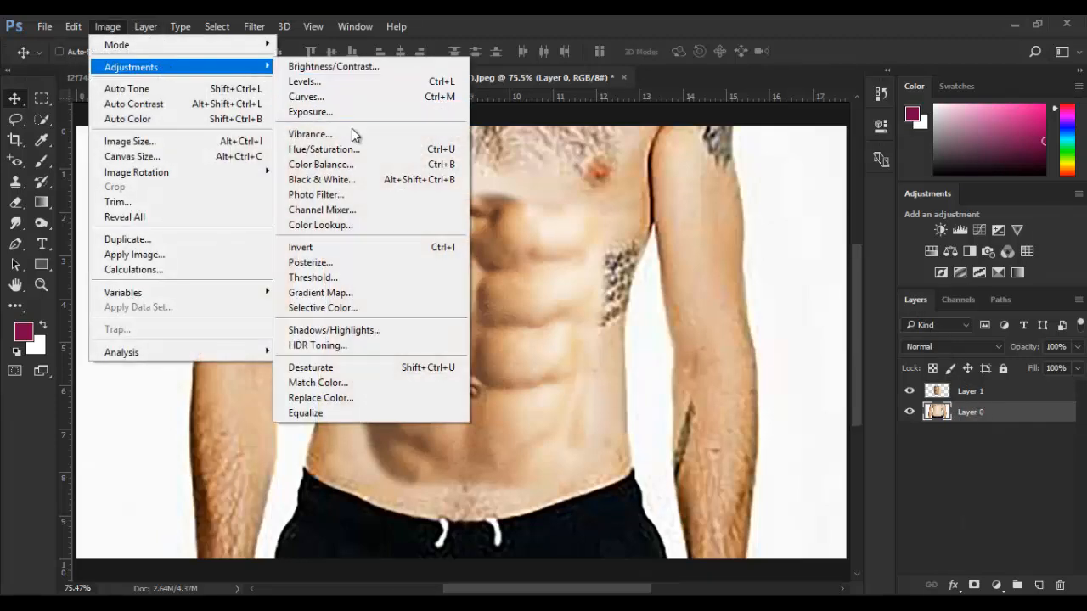
pyautogui.click(340, 97)
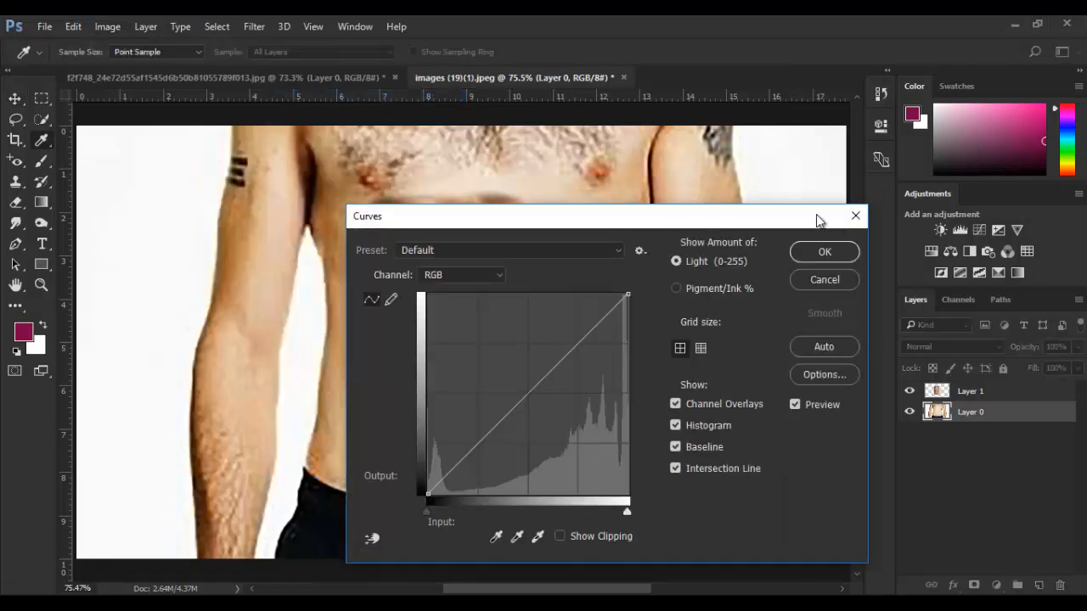
pyautogui.moveTo(769, 217); pyautogui.dragTo(1086, 144)
pyautogui.click(875, 288)
pyautogui.moveTo(875, 288); pyautogui.dragTo(884, 303)
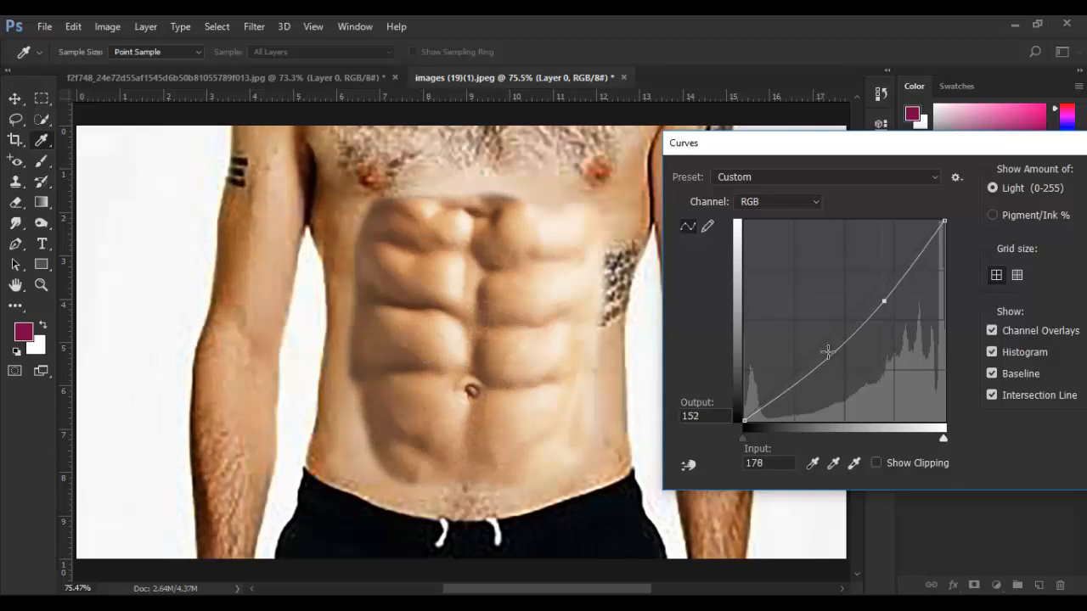
pyautogui.moveTo(827, 351); pyautogui.dragTo(825, 369)
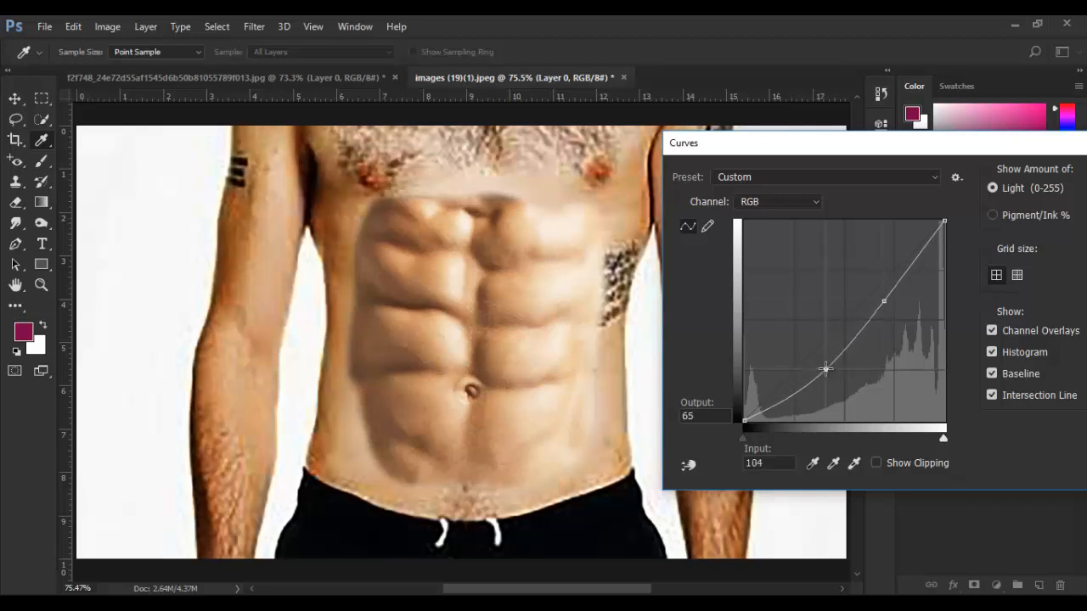
pyautogui.moveTo(860, 144); pyautogui.dragTo(349, 158)
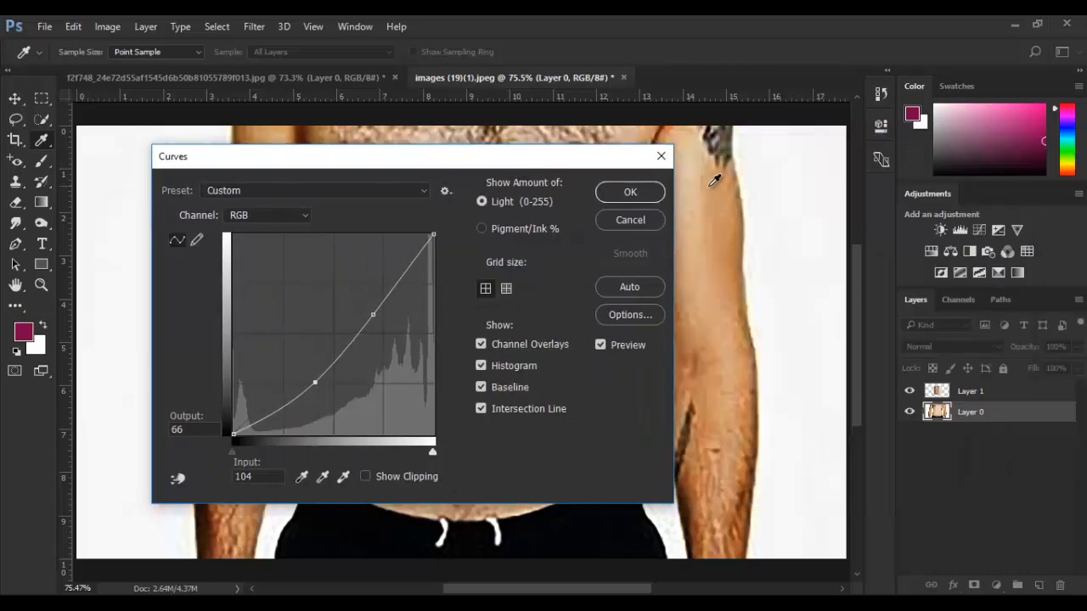
pyautogui.click(622, 194)
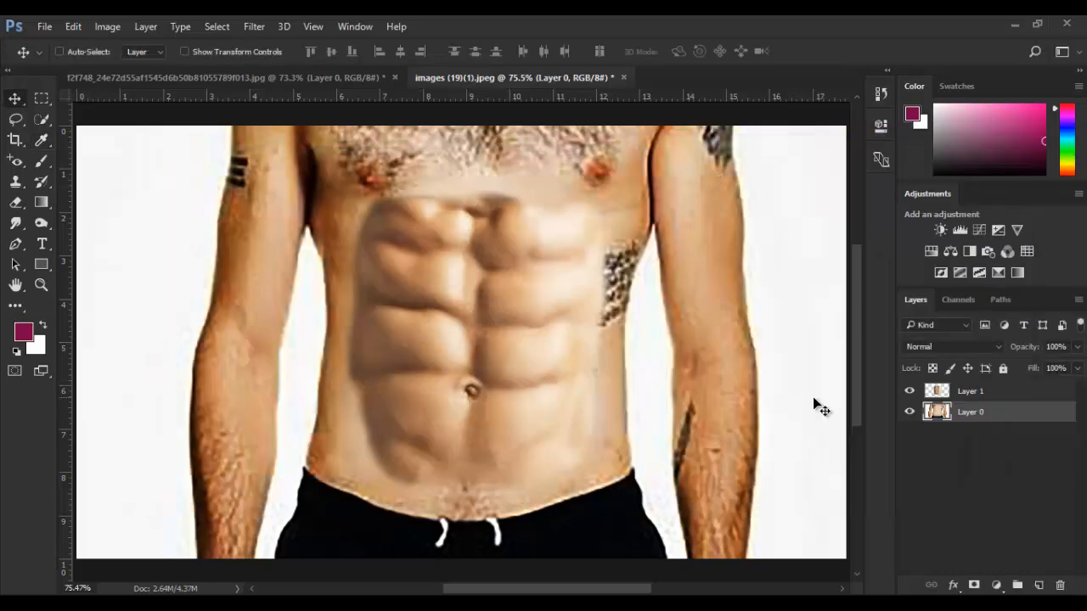
# Load the outline of the abs on Layer 1 as a selection and hide Layer 1.
pyautogui.click(984, 398)
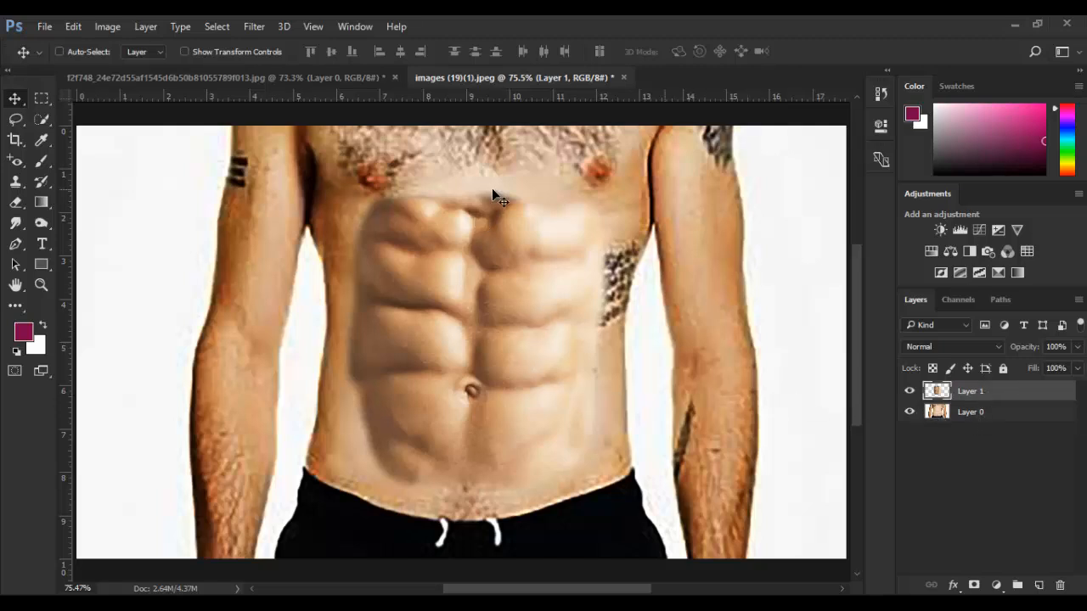
pyautogui.keyDown('shift'); pyautogui.click(969, 416); pyautogui.keyUp('shift')
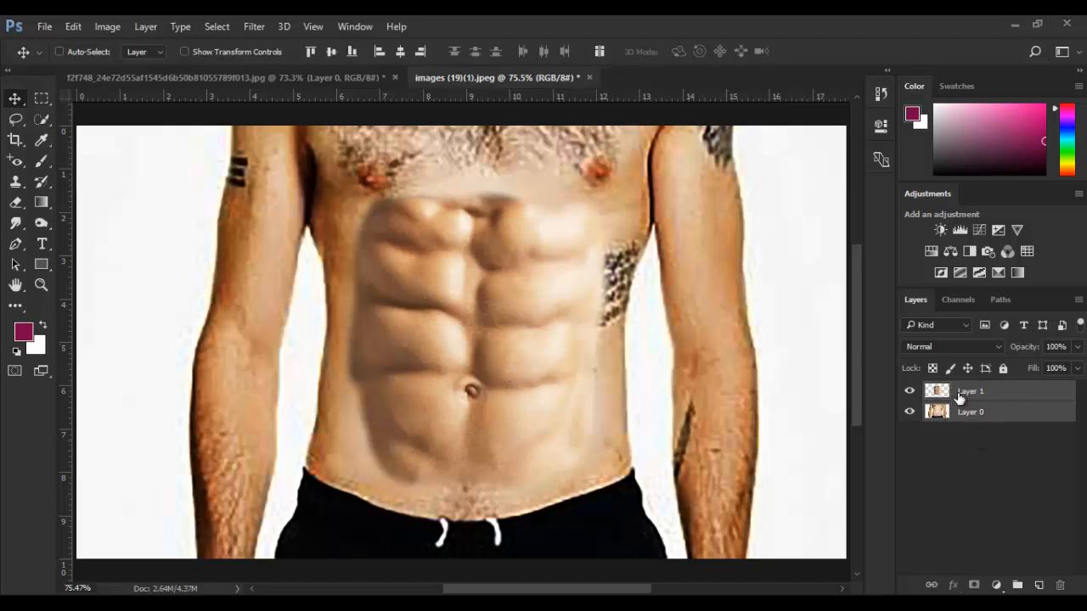
pyautogui.click(960, 398)
pyautogui.keyDown('ctrl'); pyautogui.click(937, 391); pyautogui.keyUp('ctrl')
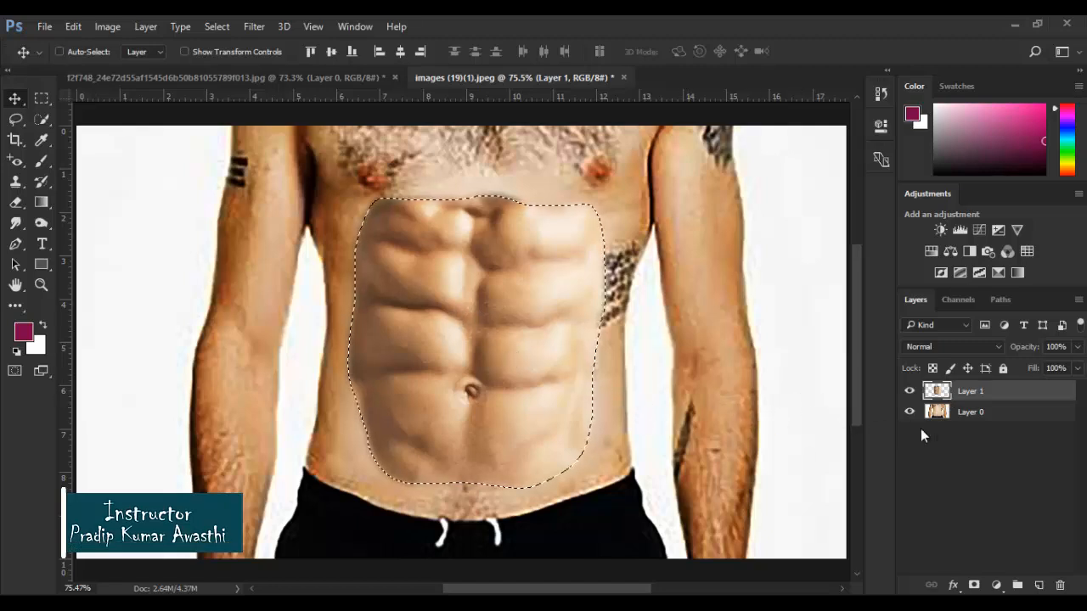
pyautogui.click(910, 391)
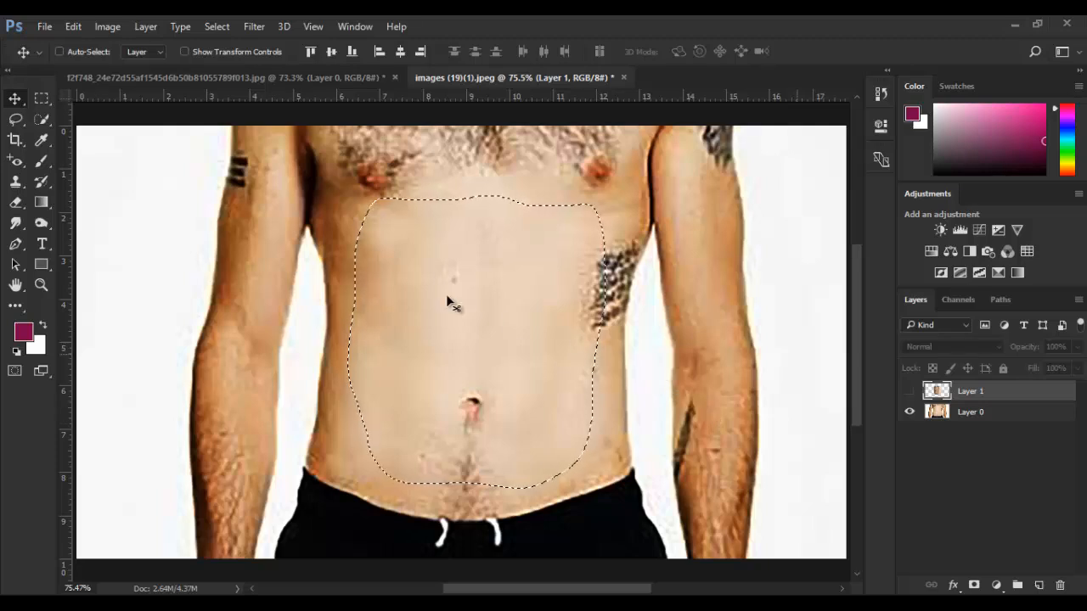
# Contract the abs-shaped selection by 5 pixels.
pyautogui.click(252, 26)
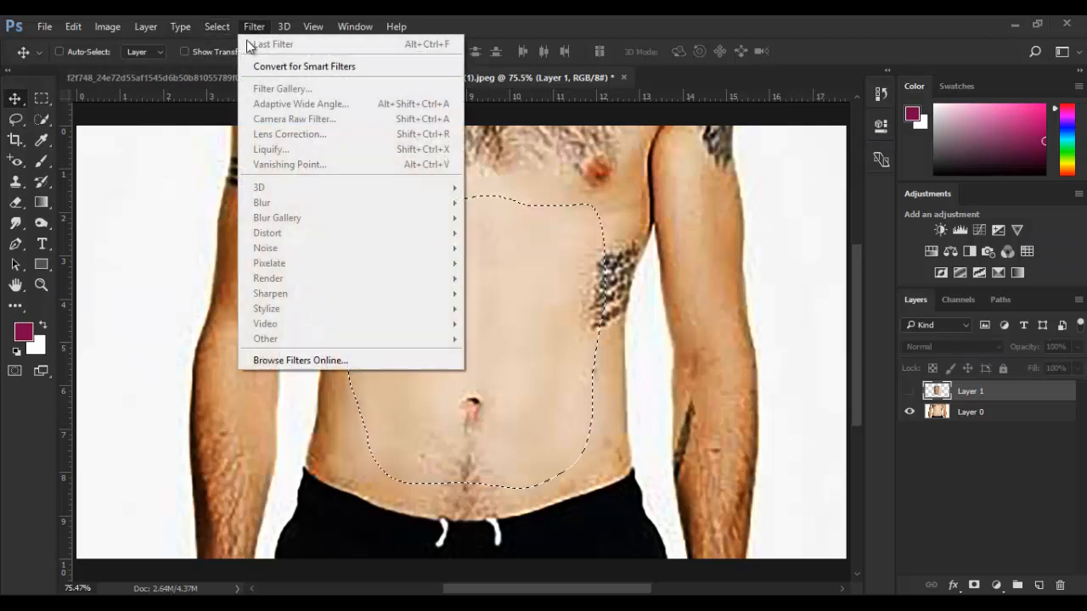
pyautogui.moveTo(212, 28)
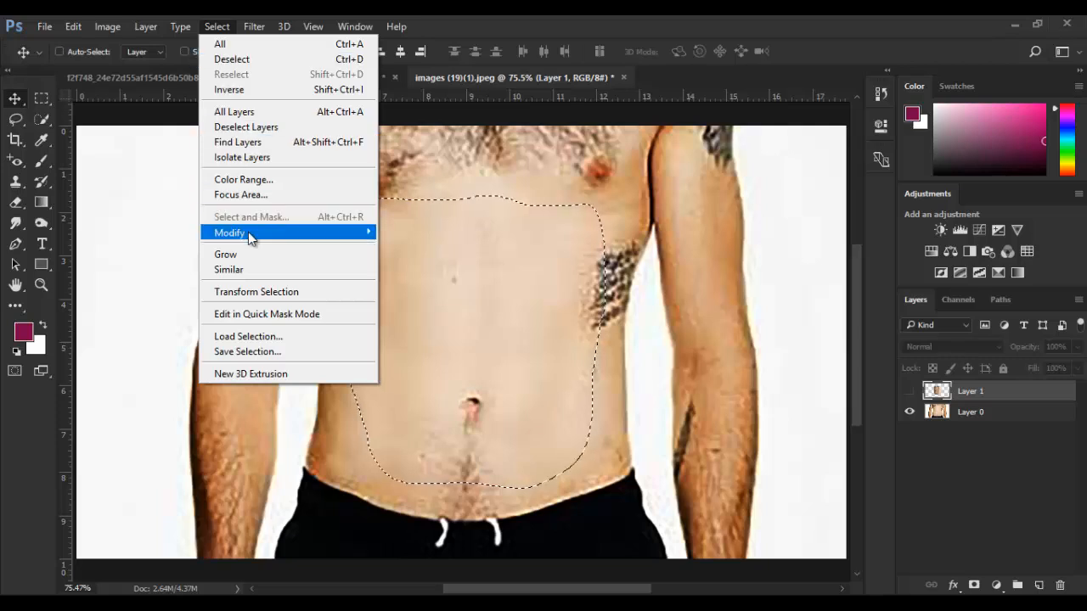
pyautogui.moveTo(248, 232)
pyautogui.click(412, 277)
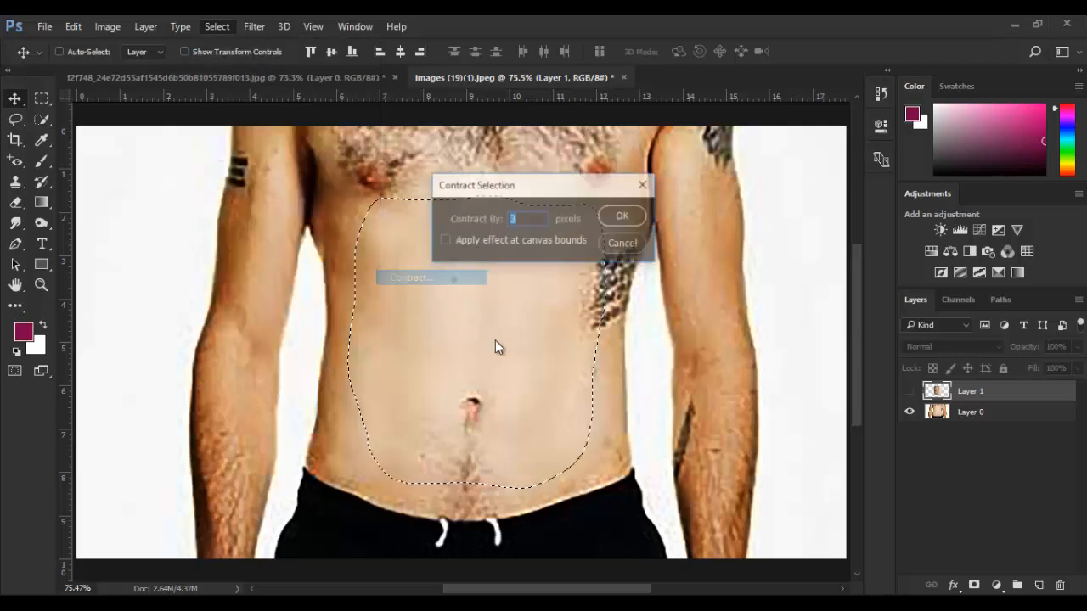
pyautogui.write('5')
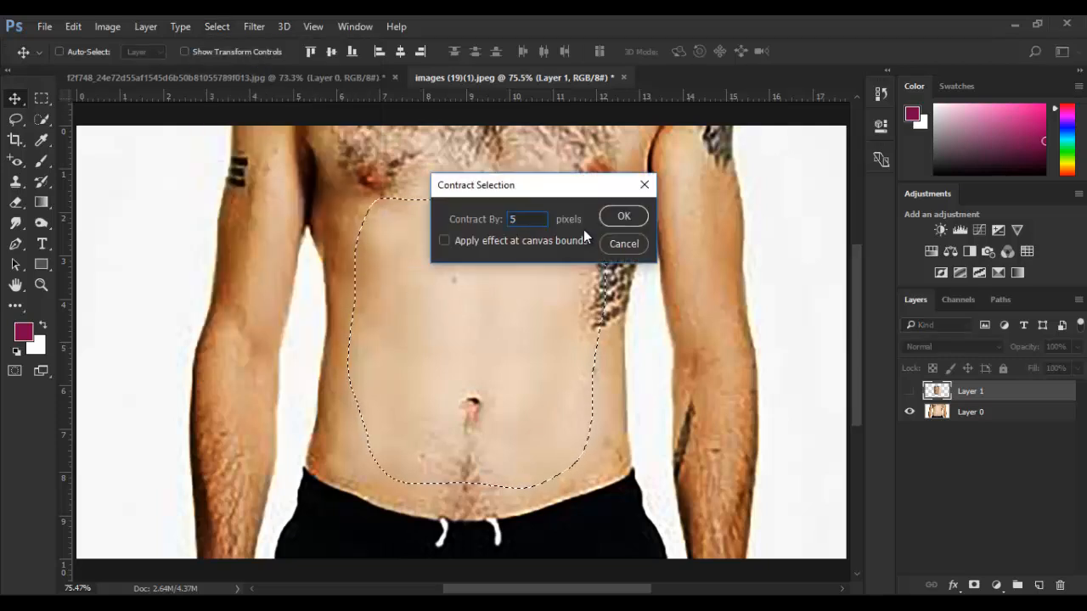
pyautogui.press('Return')
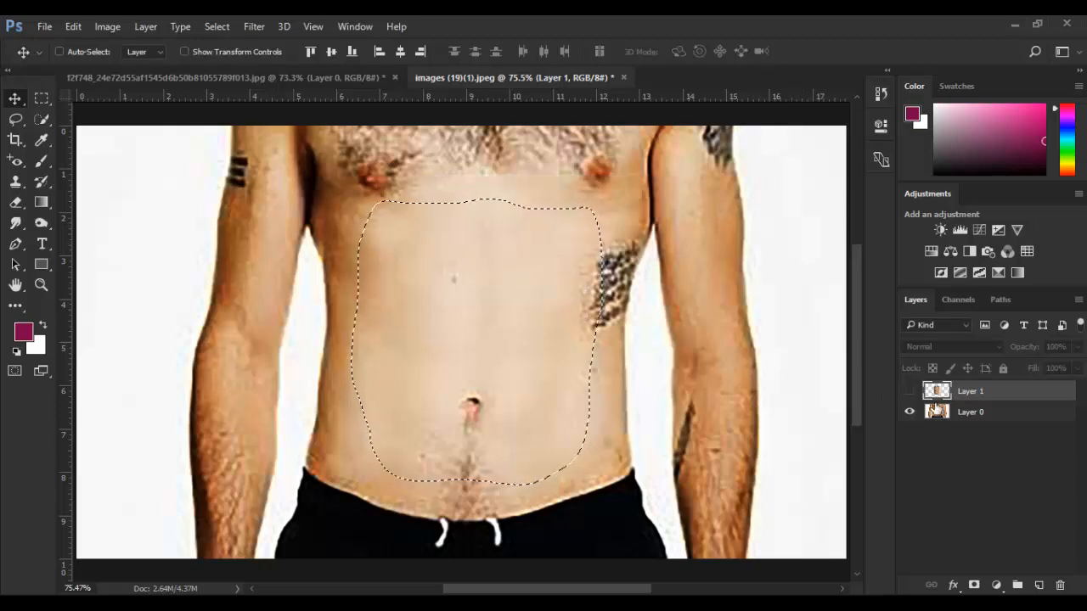
# Delete the selected stomach area from Layer 0, clear the selection and make Layer 1 visible again.
pyautogui.click(968, 413)
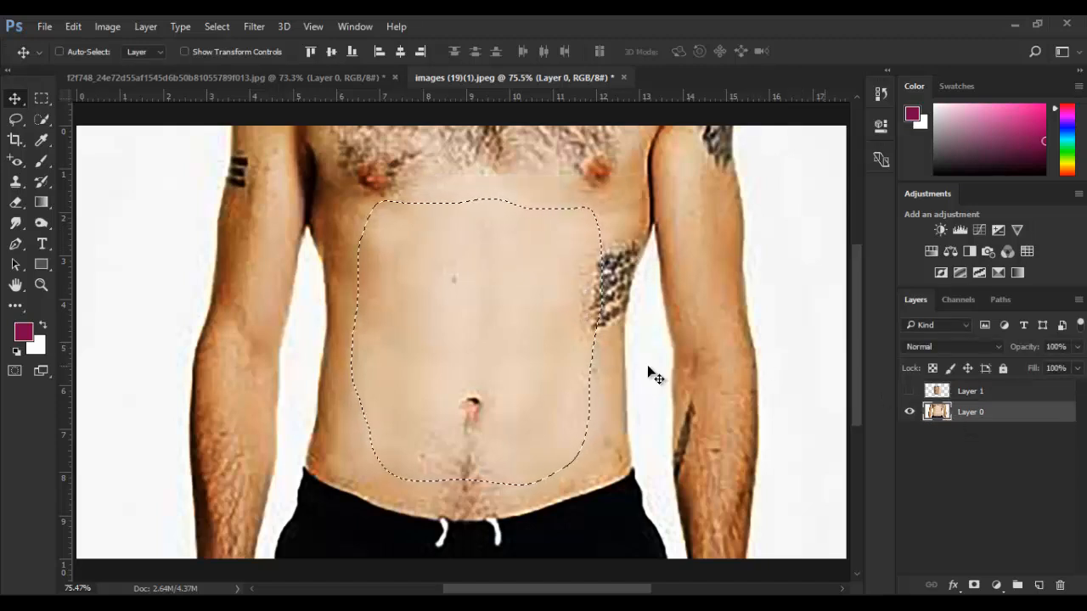
pyautogui.press('Delete')
pyautogui.press('ctrl')
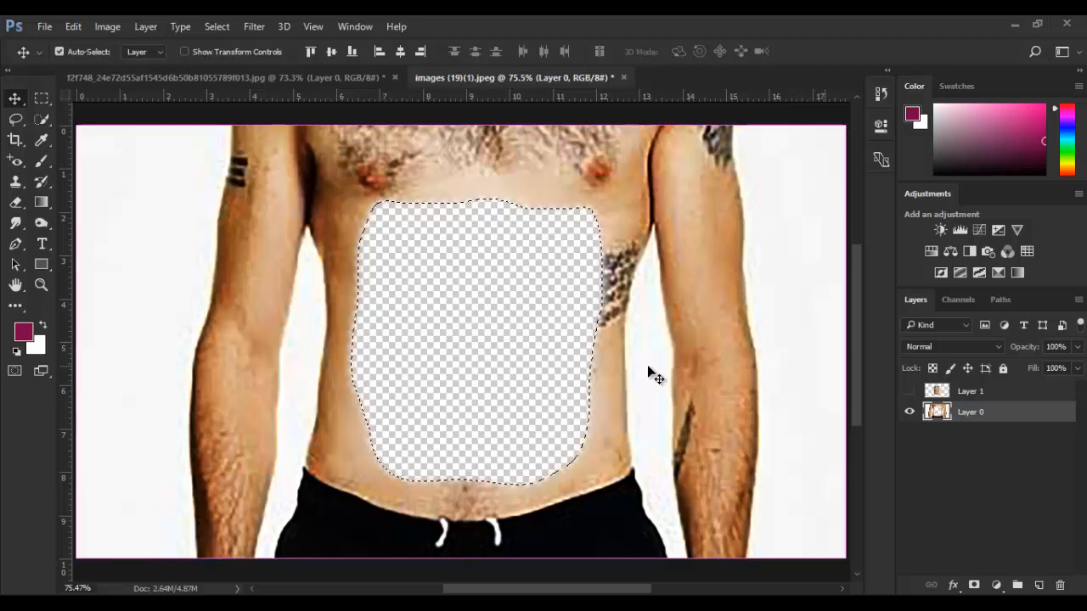
pyautogui.hotkey('ctrl', 'd')
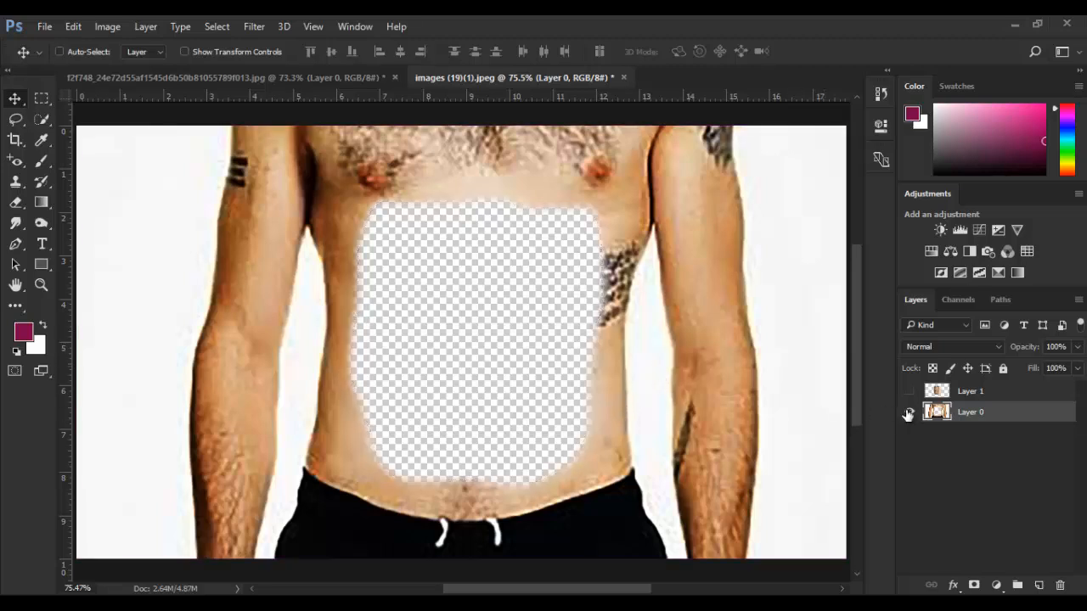
pyautogui.click(910, 392)
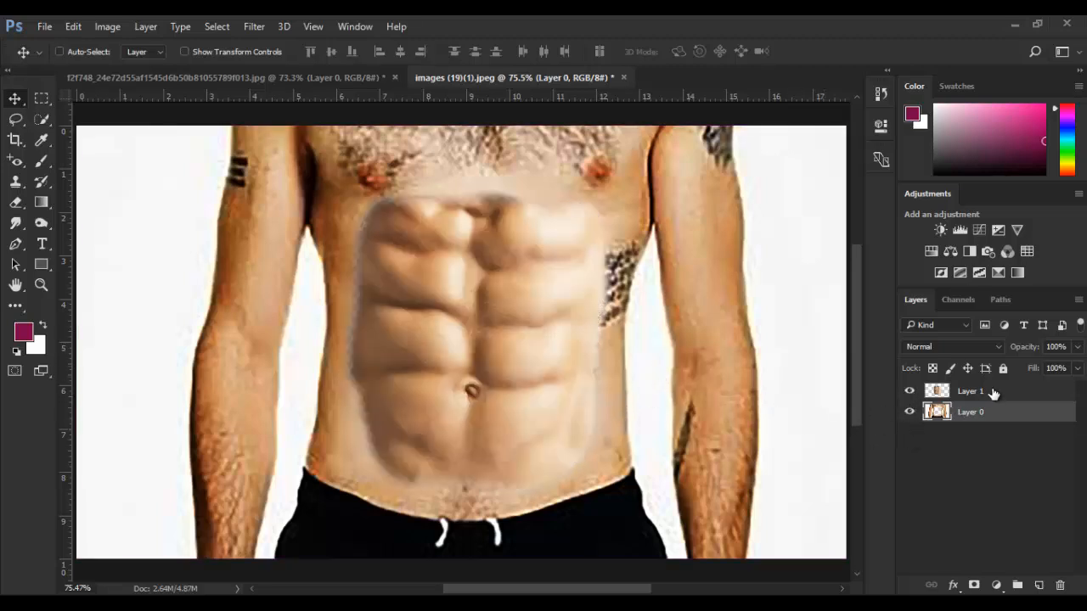
# Shift the hue of the abs on Layer 1 to +2 with a Hue/Saturation adjustment.
pyautogui.click(990, 393)
pyautogui.keyDown('ctrl'); pyautogui.click(985, 413); pyautogui.keyUp('ctrl')
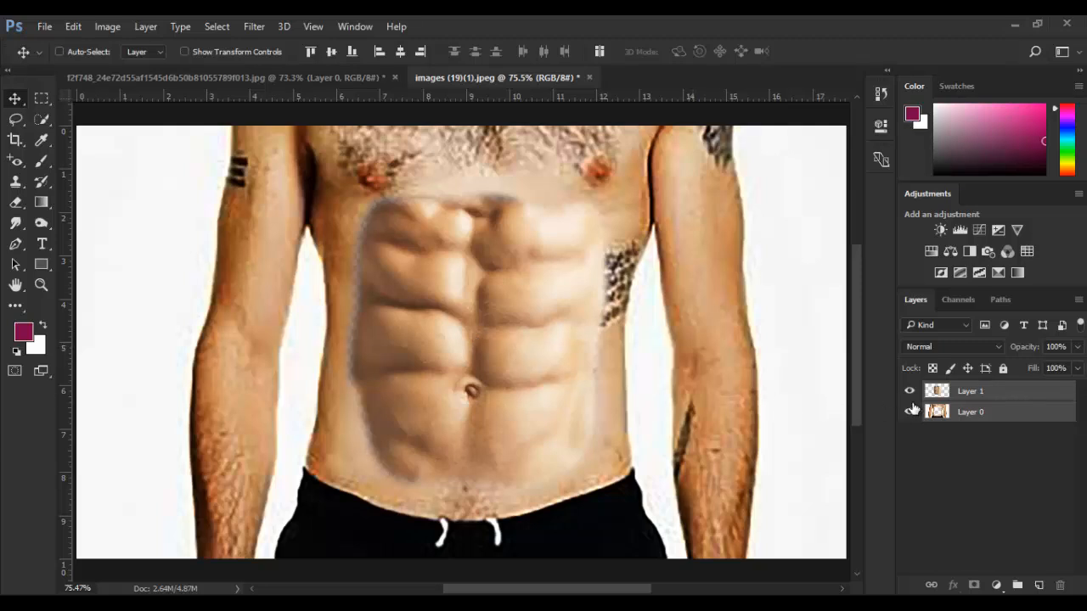
pyautogui.click(975, 436)
pyautogui.click(983, 395)
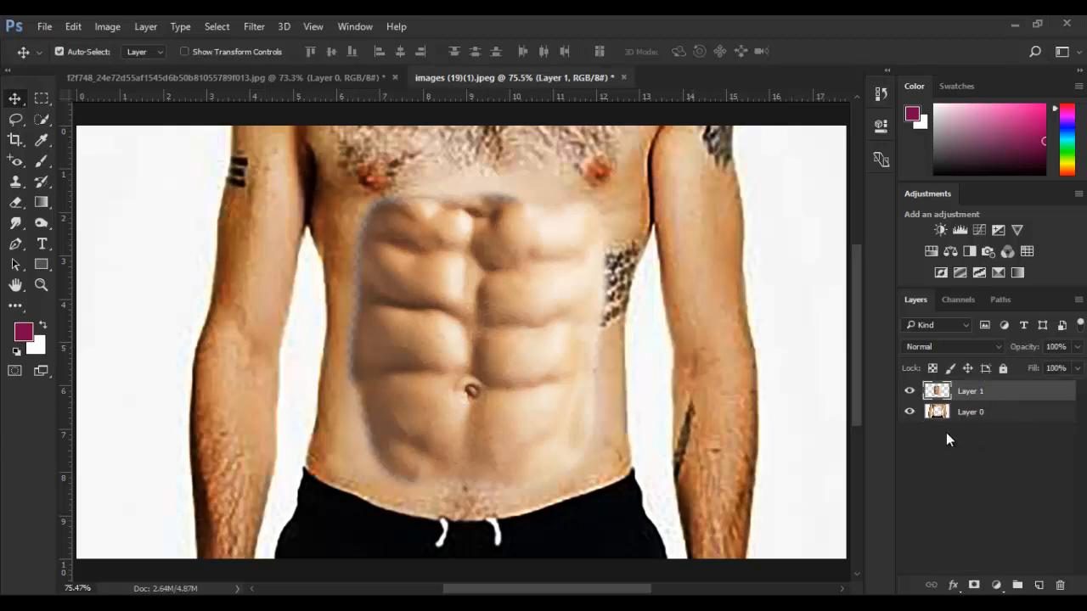
pyautogui.hotkey('ctrl', 'u')
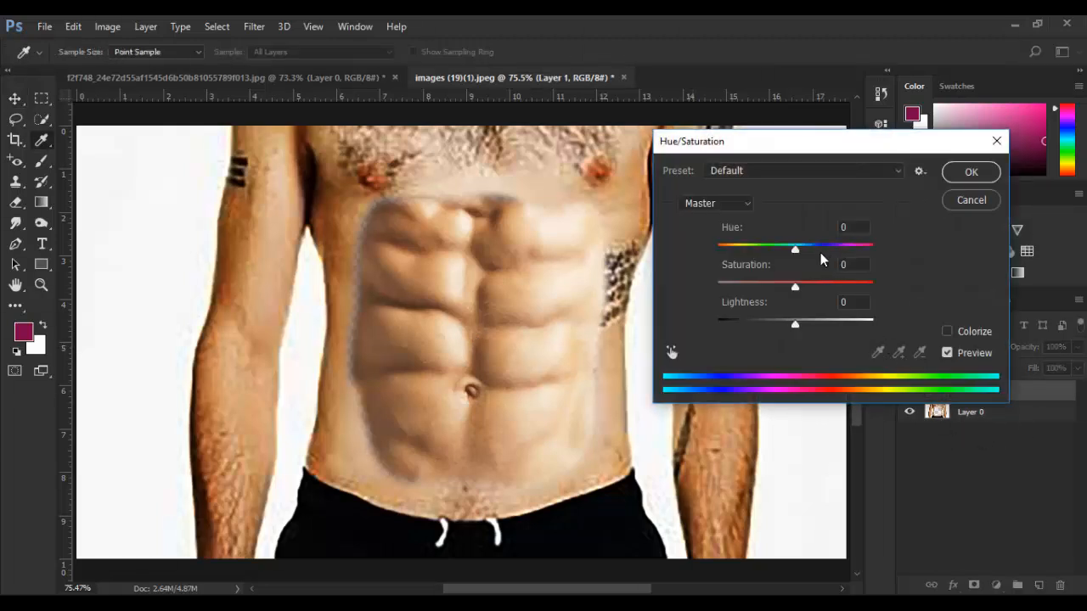
pyautogui.moveTo(795, 249)
pyautogui.mouseDown()
pyautogui.moveTo(811, 253)
pyautogui.moveTo(789, 255)
pyautogui.moveTo(801, 251)
pyautogui.mouseUp()
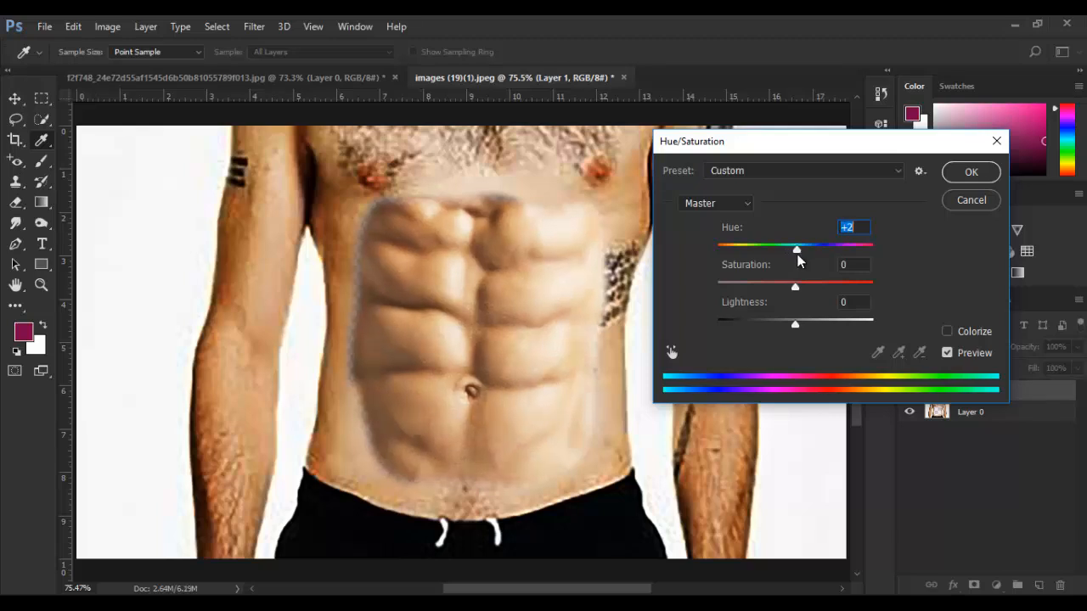
pyautogui.click(970, 171)
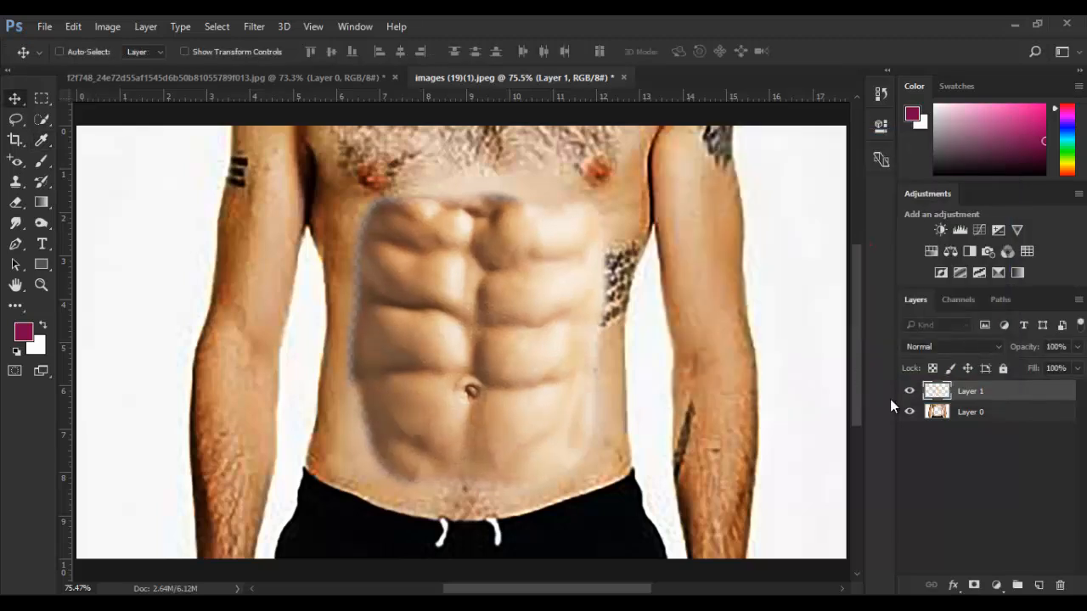
# Auto-blend Layer 1 and Layer 0 using the Panorama method with Seamless Tones and Colors and Content Aware Fill Transparent Areas, and clear the selection.
pyautogui.click(976, 418)
pyautogui.keyDown('shift'); pyautogui.click(979, 396); pyautogui.keyUp('shift')
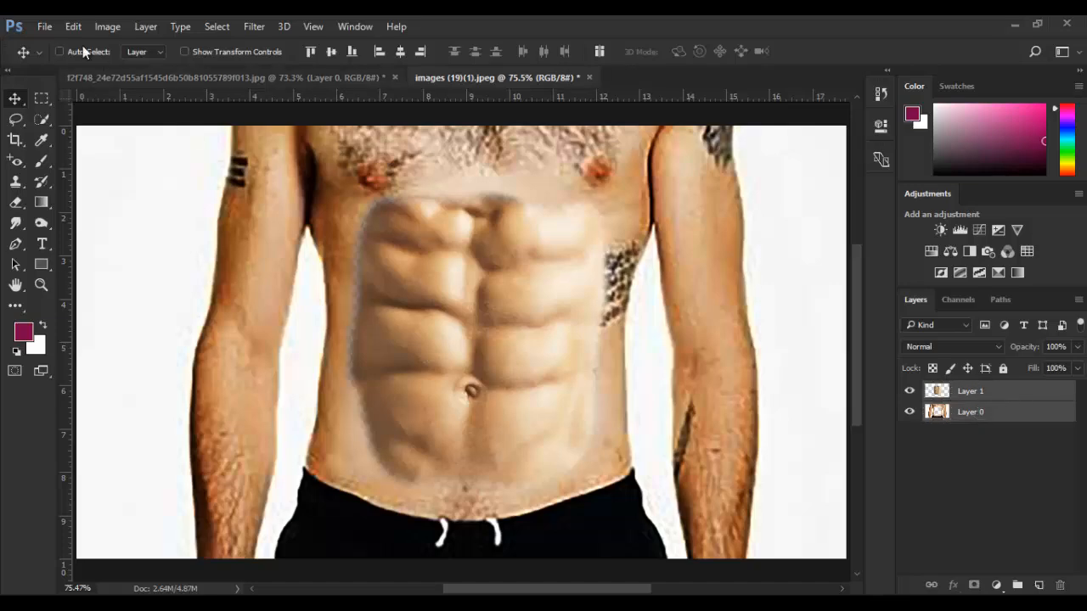
pyautogui.click(71, 26)
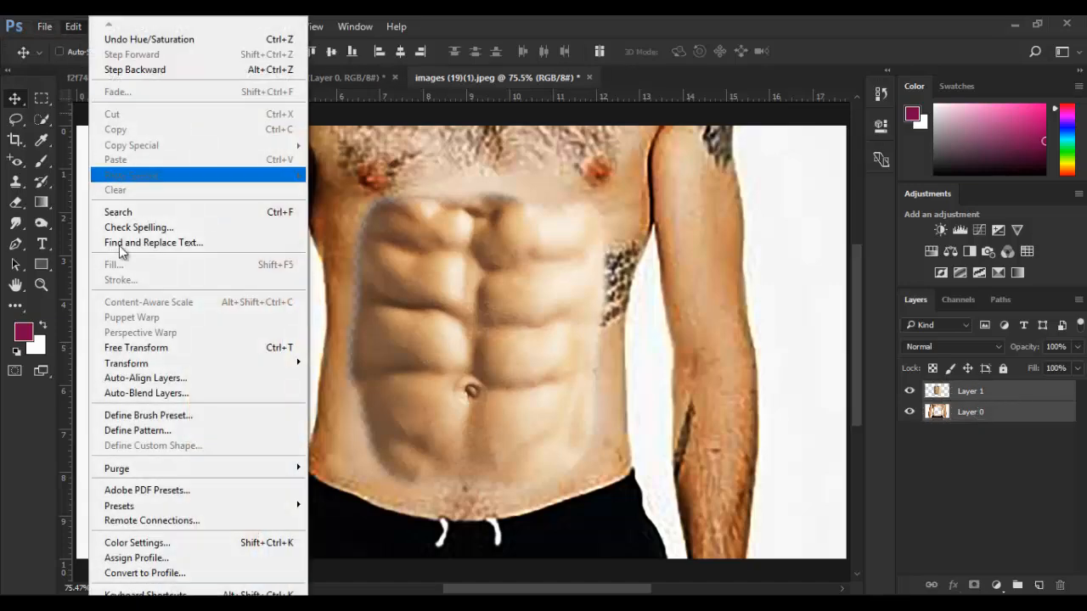
pyautogui.click(142, 392)
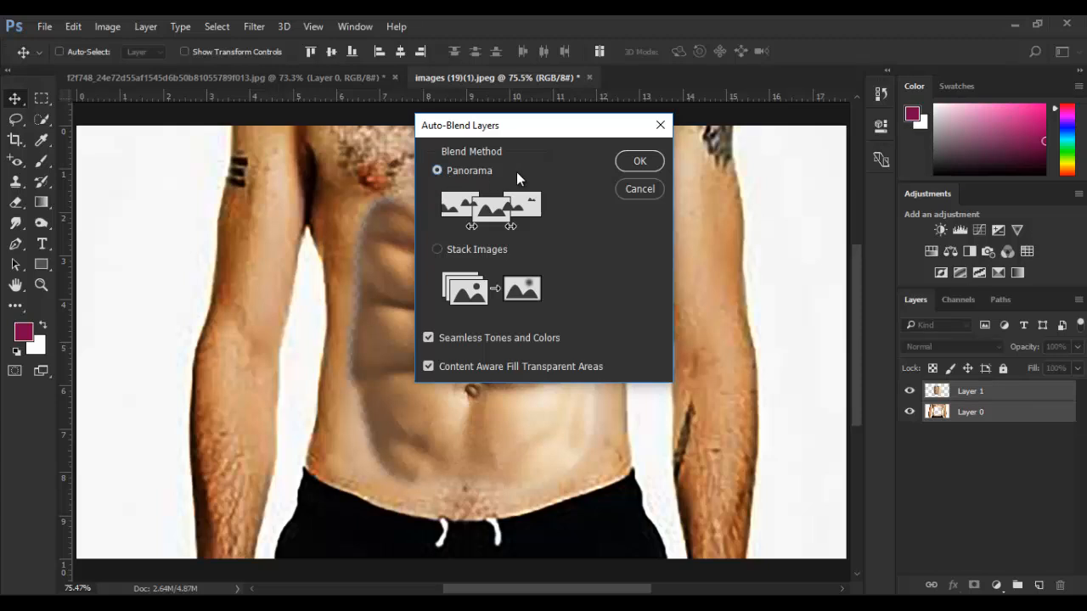
pyautogui.click(636, 164)
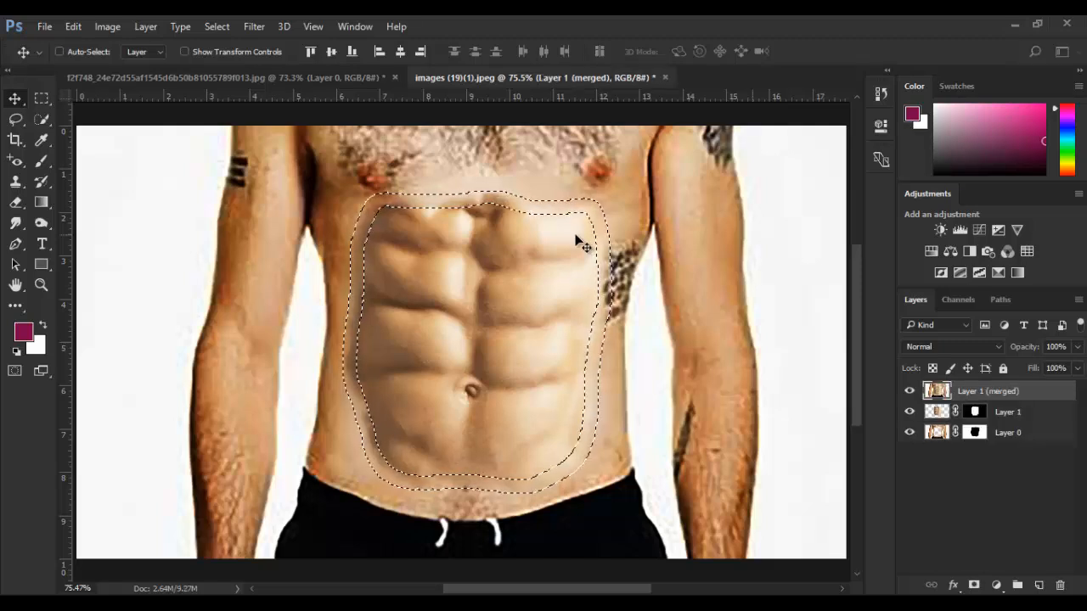
pyautogui.press('ctrl')
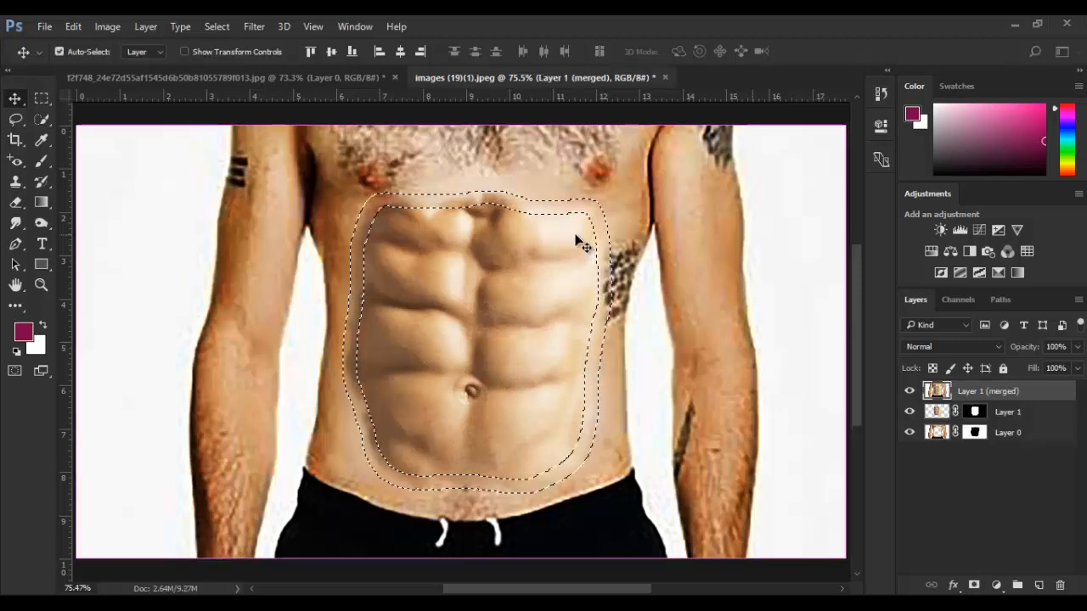
pyautogui.hotkey('ctrl', 'd')
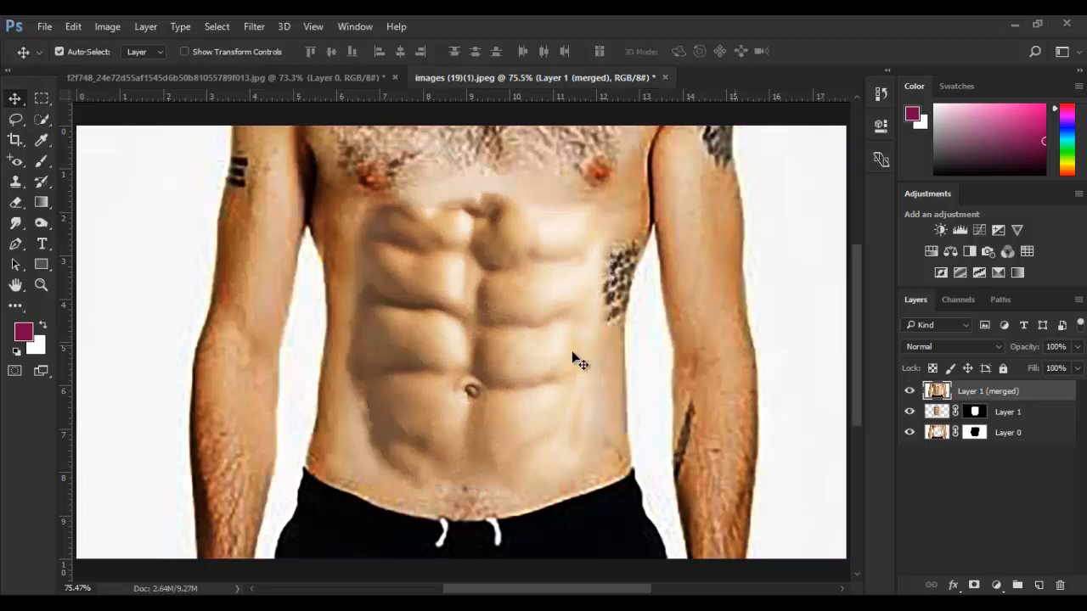
# Examine the blended abs and their edges against the surrounding skin at several magnifications.
pyautogui.scroll(-5, 513, 416)
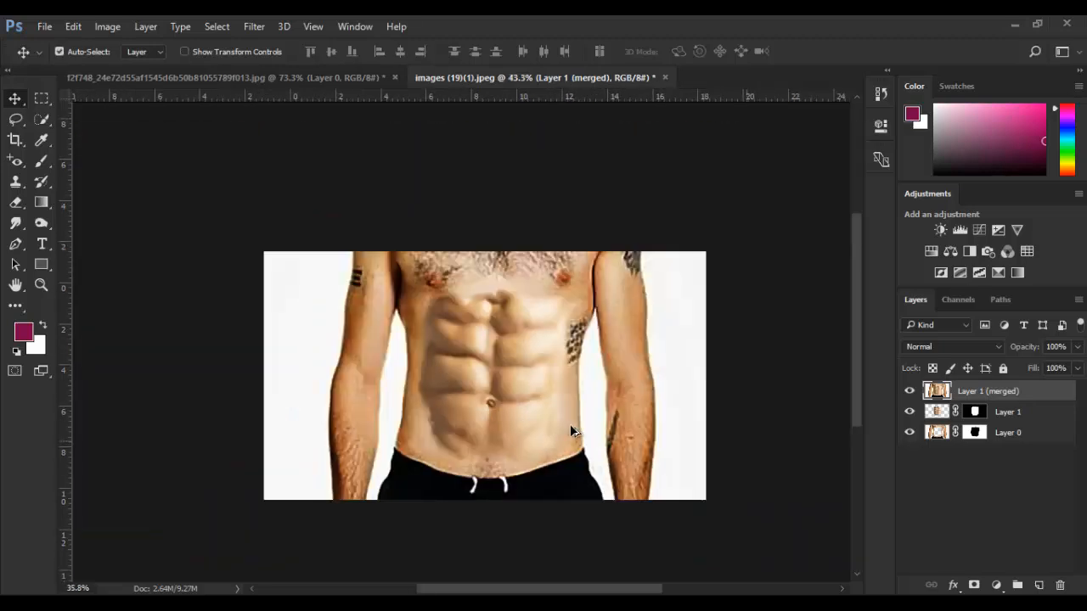
pyautogui.scroll(-2, 570, 424)
pyautogui.scroll(4, 558, 414)
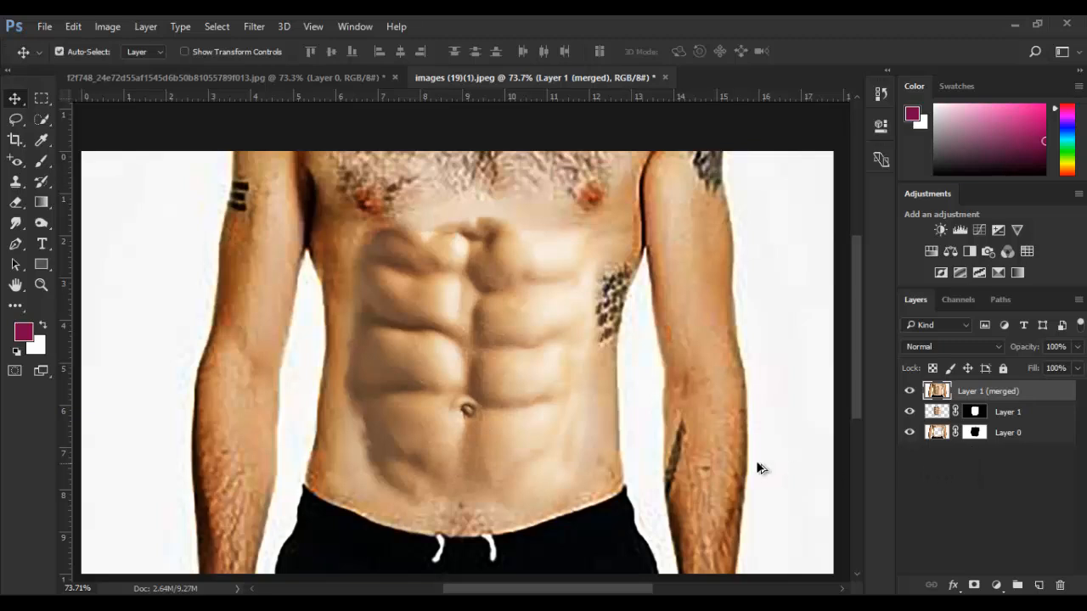
pyautogui.scroll(-1, 760, 468)
pyautogui.scroll(-1, 524, 466)
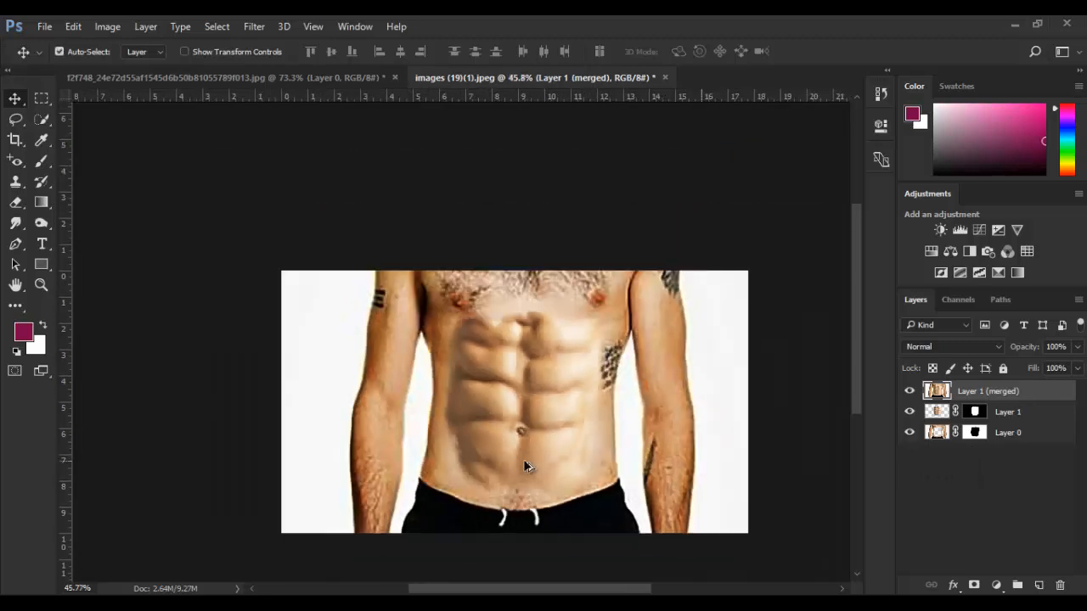
pyautogui.scroll(-1, 524, 466)
pyautogui.scroll(2, 524, 460)
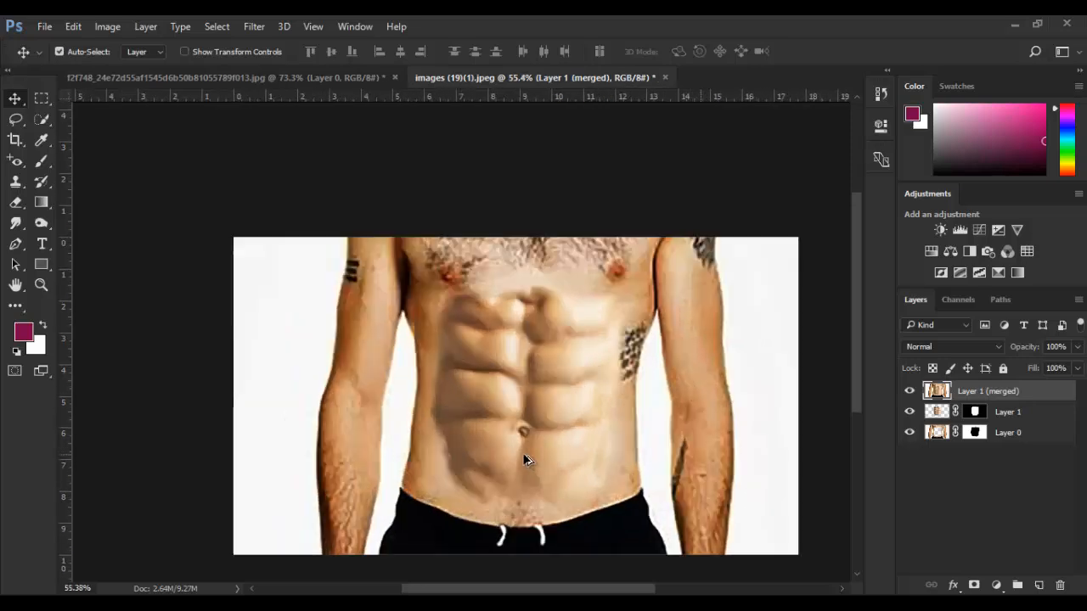
pyautogui.scroll(1, 524, 460)
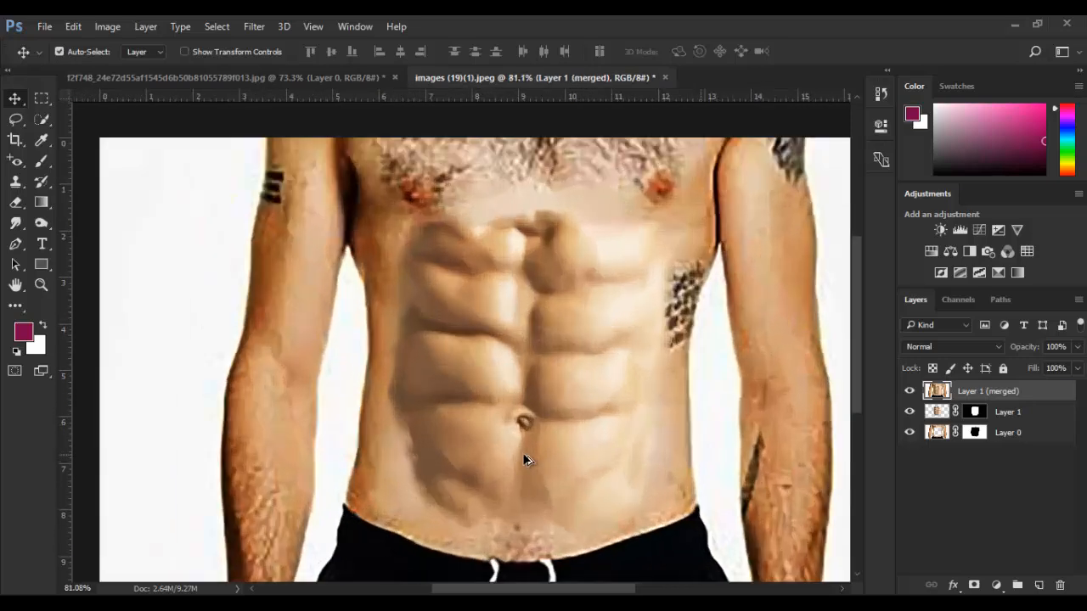
pyautogui.scroll(-1, 524, 459)
pyautogui.scroll(-1, 524, 459)
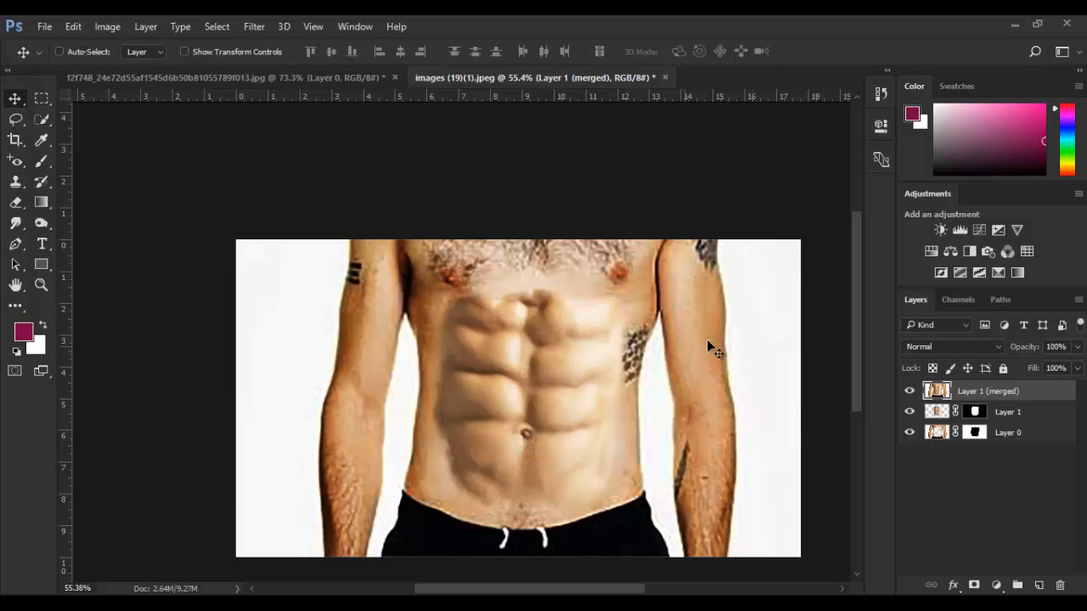
pyautogui.scroll(1, 567, 384)
pyautogui.scroll(-1, 568, 384)
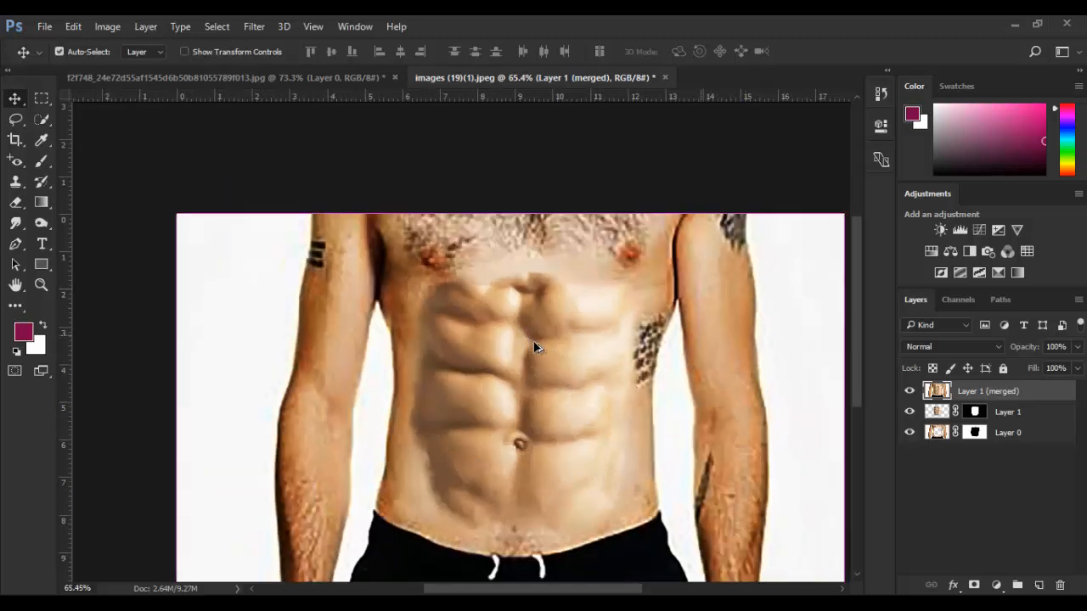
pyautogui.scroll(-2, 571, 344)
pyautogui.scroll(-2, 574, 350)
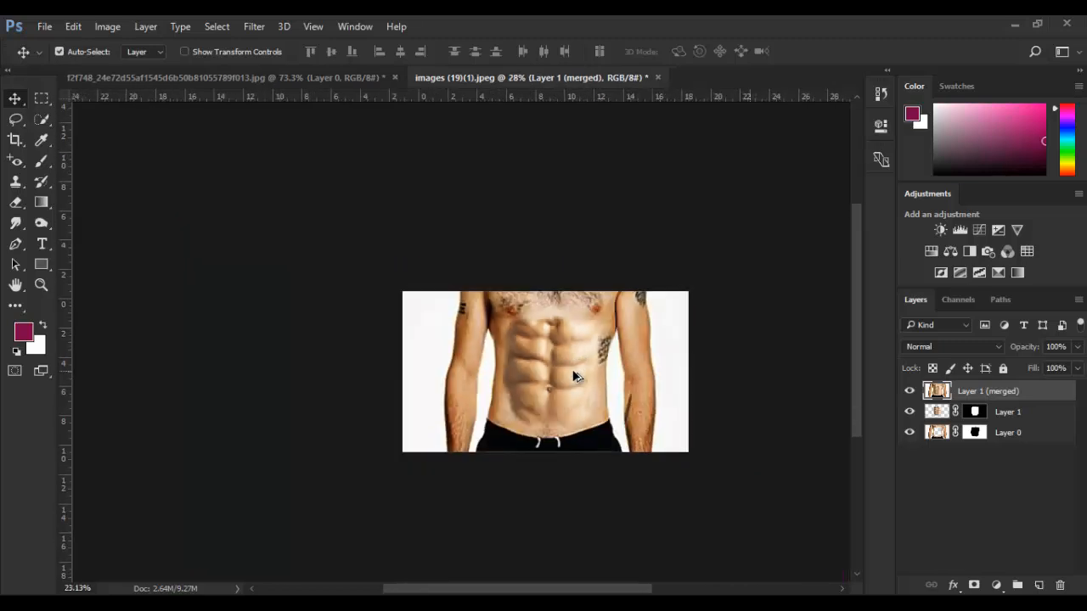
pyautogui.scroll(-1, 573, 375)
pyautogui.scroll(1, 573, 374)
pyautogui.scroll(1, 574, 376)
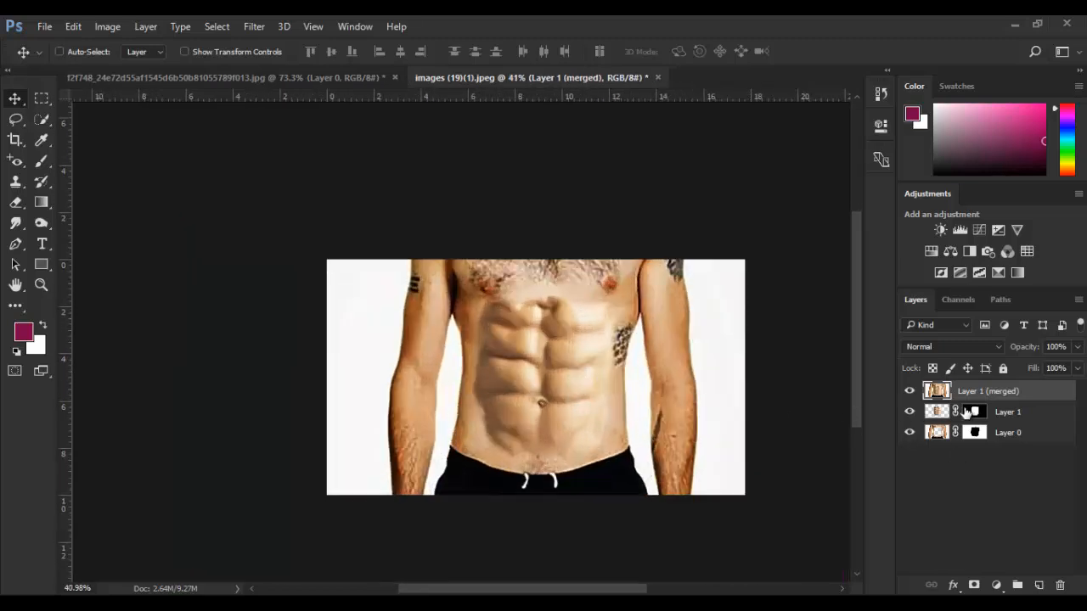
# Open the merged layer in Camera Raw; set Temperature +24, Exposure +0.60, Contrast -2, Highlights -9, Shadows -11, Whites -30 and Blacks -16.
pyautogui.click(254, 26)
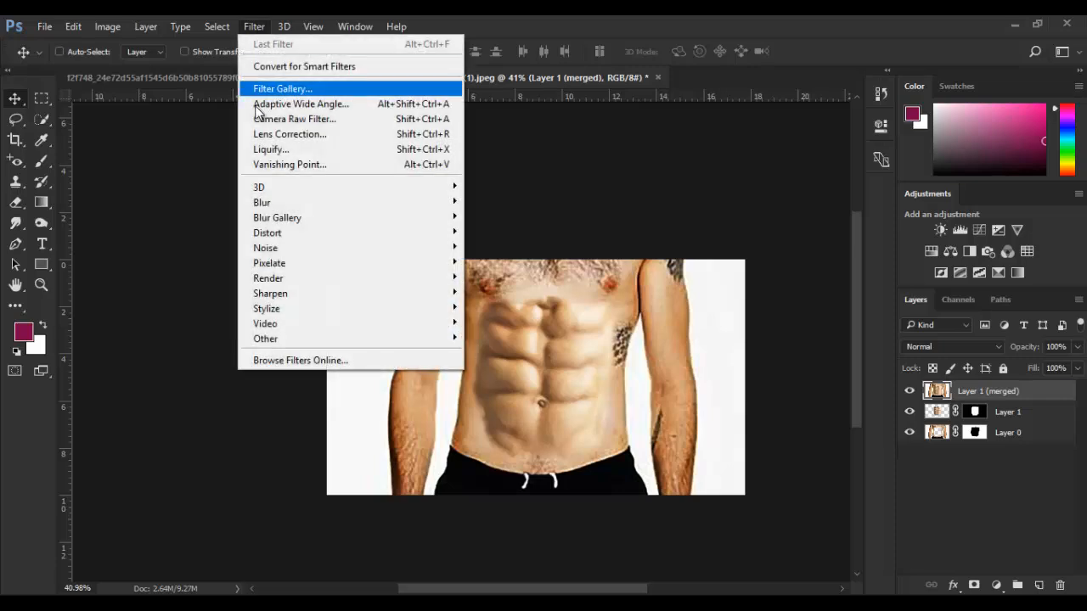
pyautogui.click(314, 129)
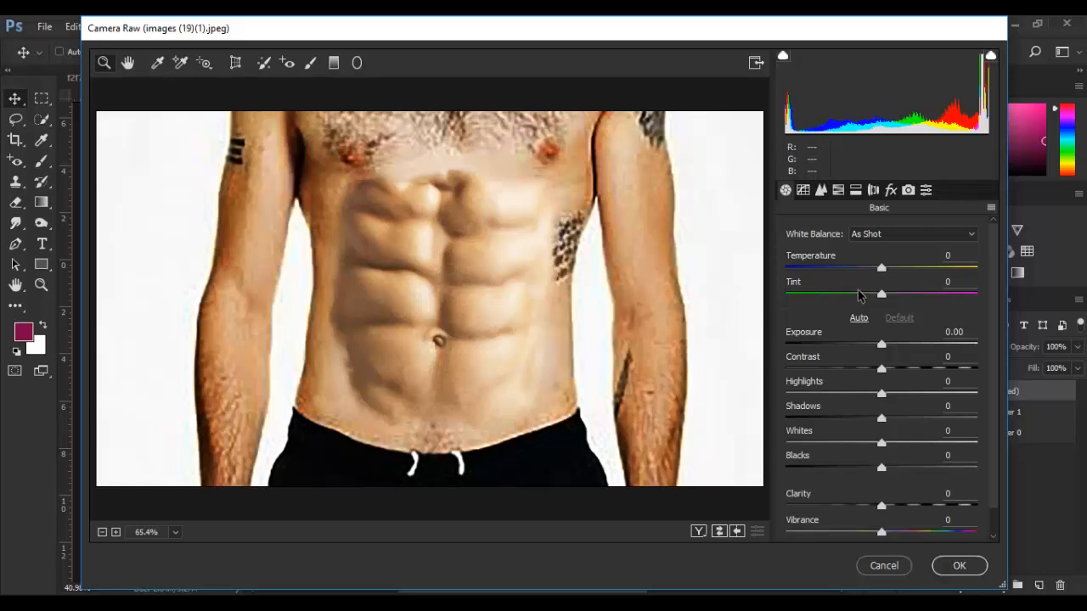
pyautogui.moveTo(886, 273)
pyautogui.mouseDown()
pyautogui.moveTo(922, 270)
pyautogui.moveTo(906, 270)
pyautogui.mouseUp()
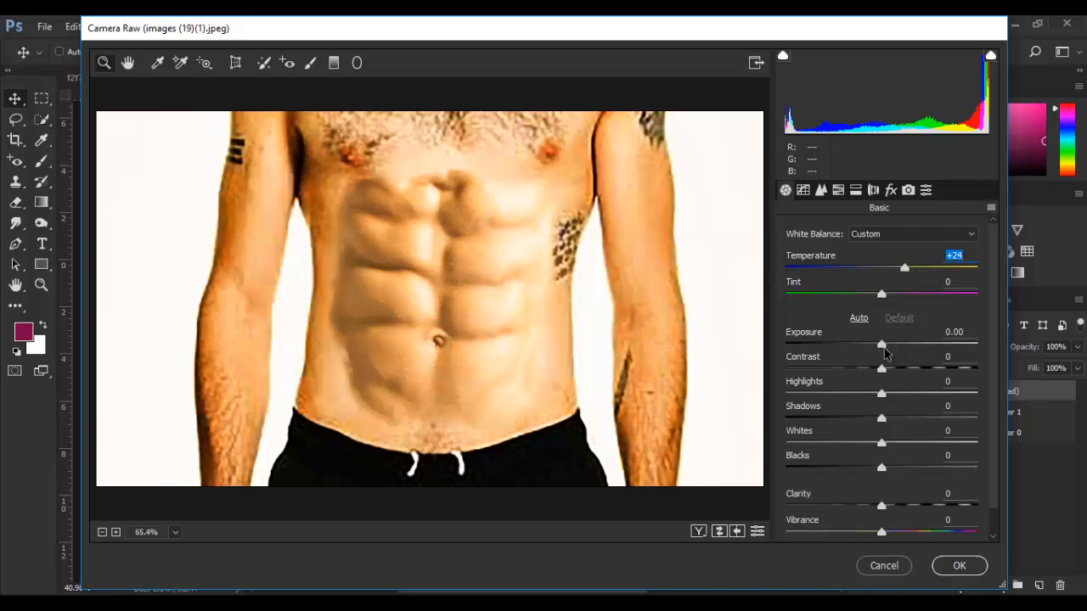
pyautogui.moveTo(881, 347); pyautogui.dragTo(880, 374)
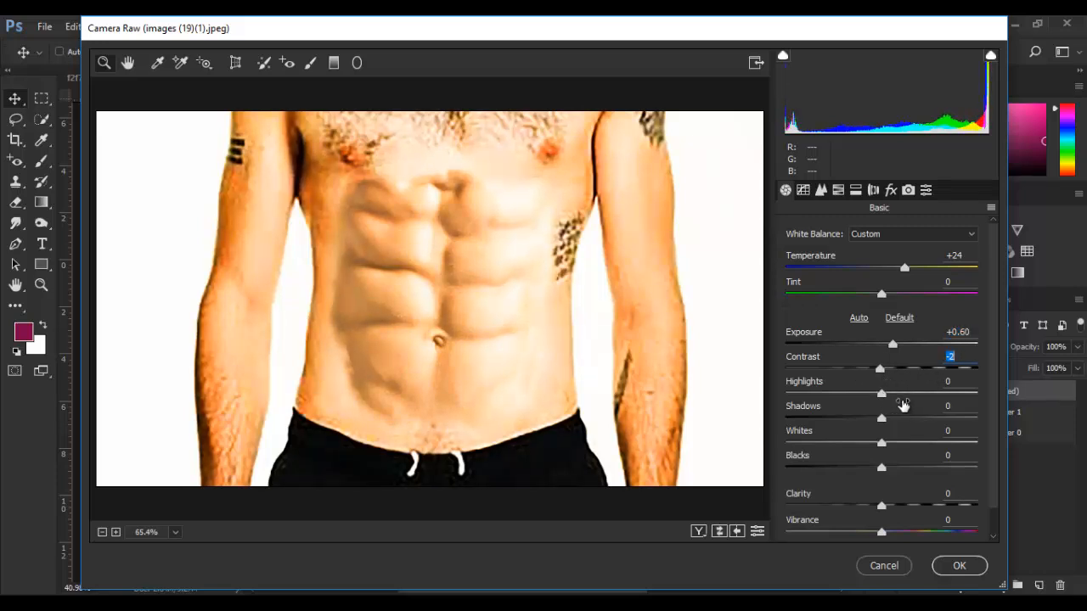
pyautogui.moveTo(881, 467); pyautogui.dragTo(854, 456)
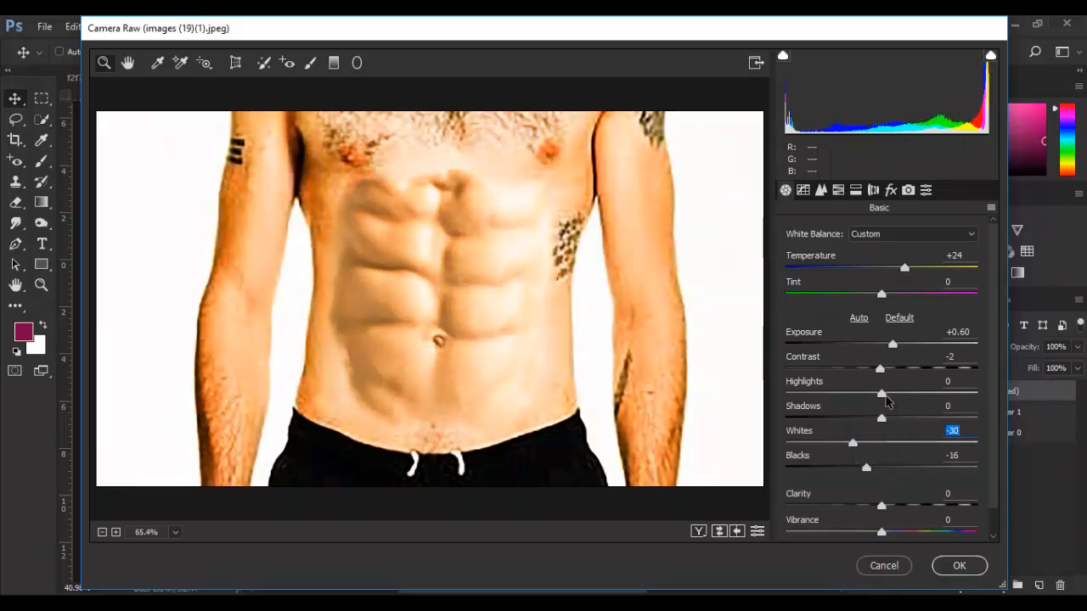
pyautogui.moveTo(886, 401); pyautogui.dragTo(872, 422)
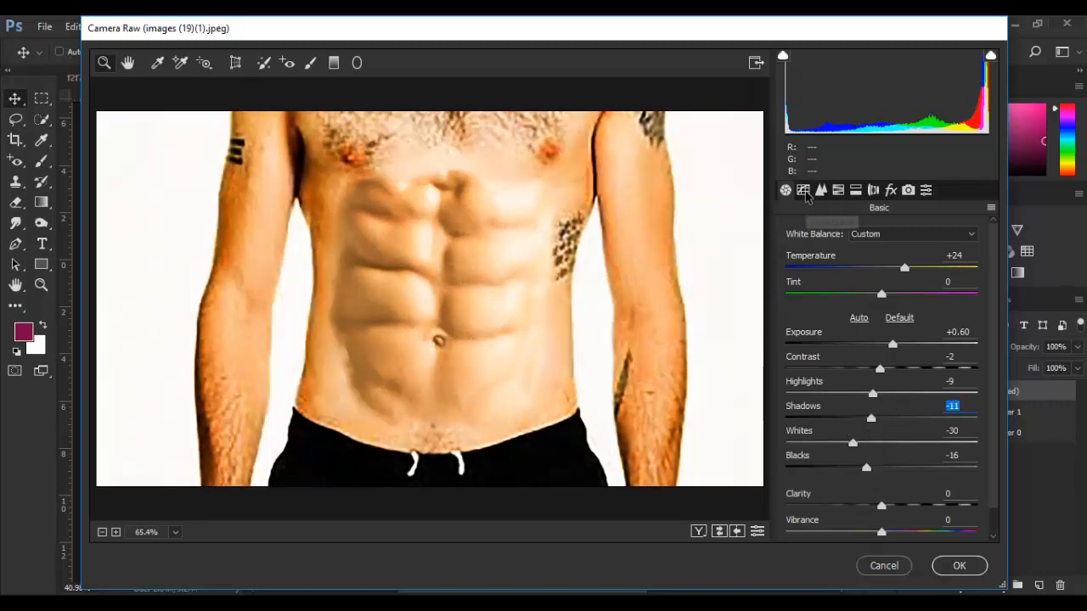
# Adjust the sharpening radius and amount in Camera Raw's Detail settings.
pyautogui.click(805, 191)
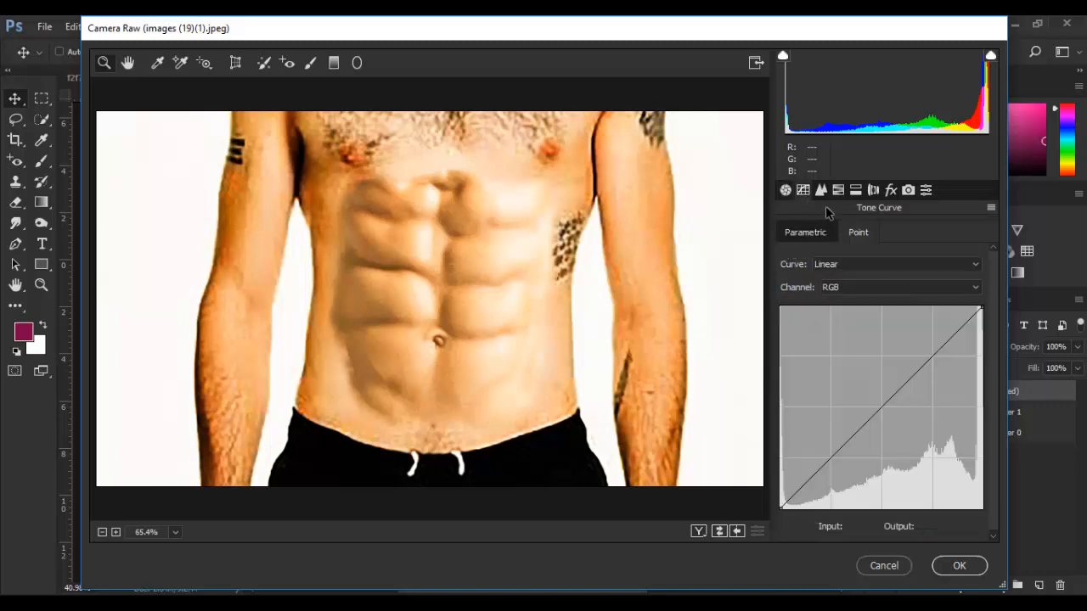
pyautogui.click(822, 191)
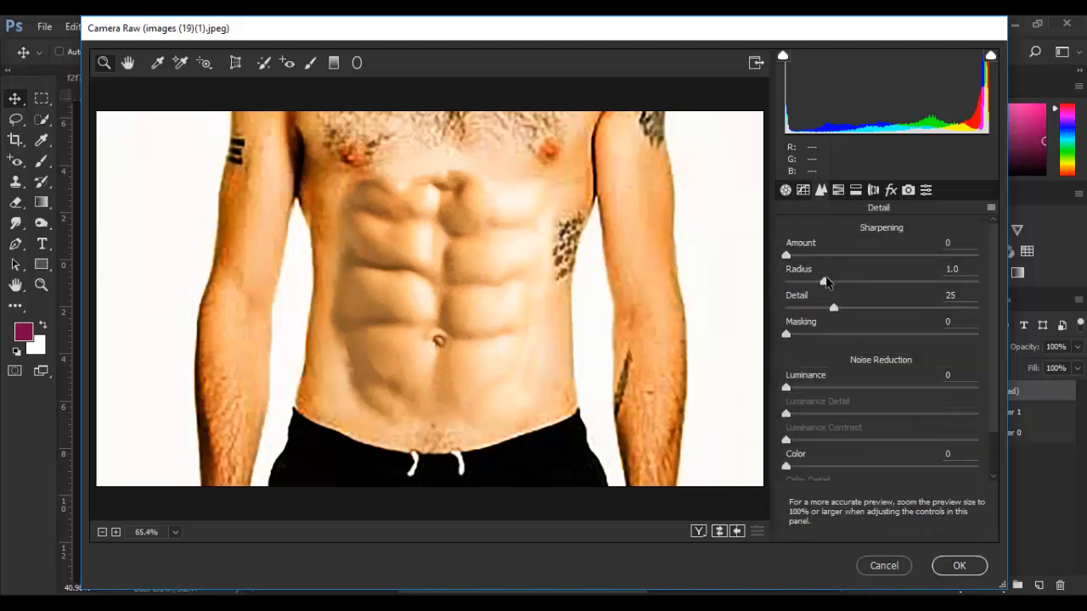
pyautogui.moveTo(825, 287); pyautogui.dragTo(839, 290)
pyautogui.moveTo(790, 257); pyautogui.dragTo(766, 270)
# In the lens corrections, set Distortion to +2 and the Purple defringe amount to 6, and shift the start of the Purple Hue range.
pyautogui.click(873, 190)
pyautogui.moveTo(883, 306)
pyautogui.mouseDown()
pyautogui.moveTo(863, 306)
pyautogui.moveTo(947, 313)
pyautogui.moveTo(889, 316)
pyautogui.mouseUp()
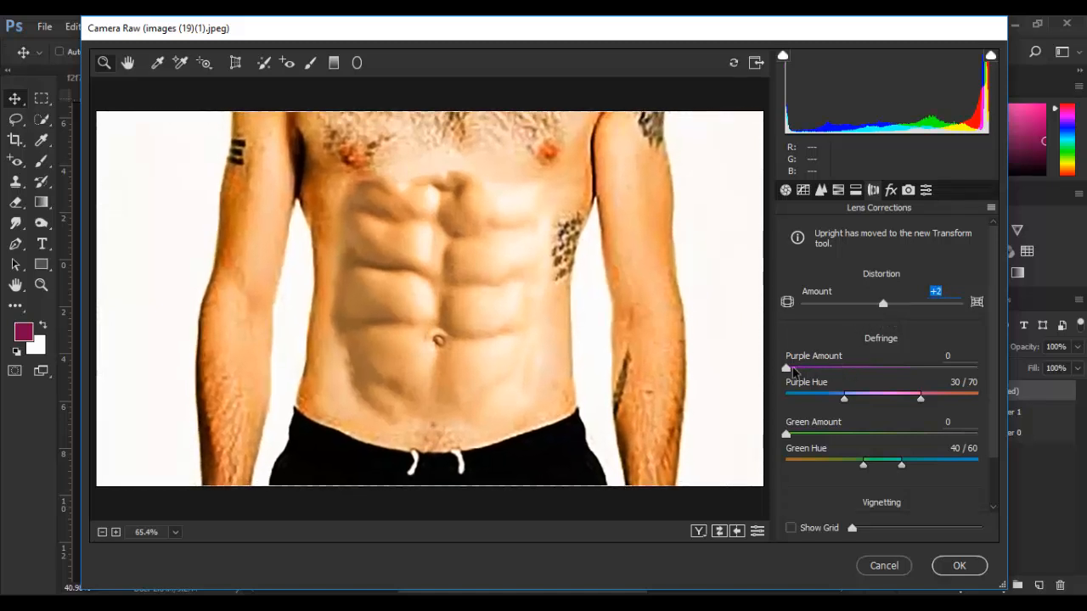
pyautogui.moveTo(793, 372); pyautogui.dragTo(856, 372)
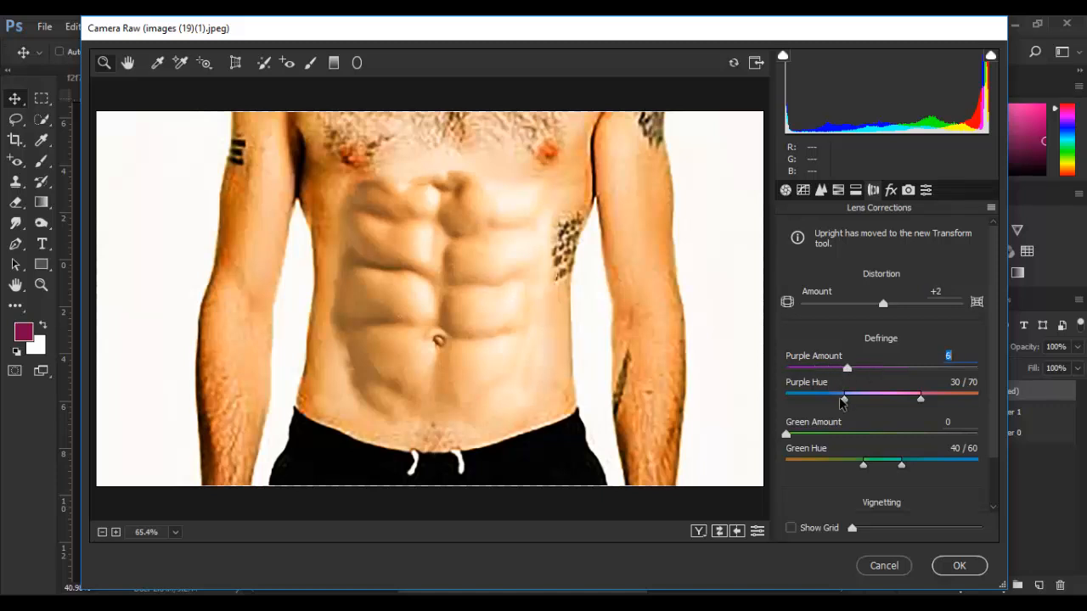
pyautogui.moveTo(842, 403); pyautogui.dragTo(864, 400)
# Lower the RGB tone curve to output 163 at input 175, and set the white balance to Temperature +22 and Tint +38.
pyautogui.click(803, 190)
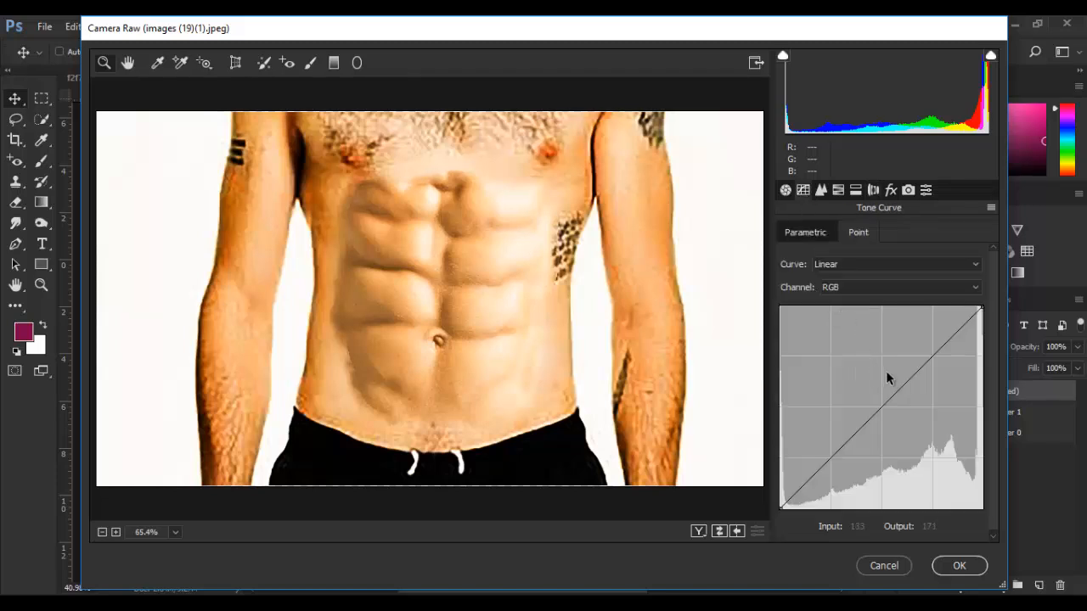
pyautogui.moveTo(916, 375); pyautogui.dragTo(918, 380)
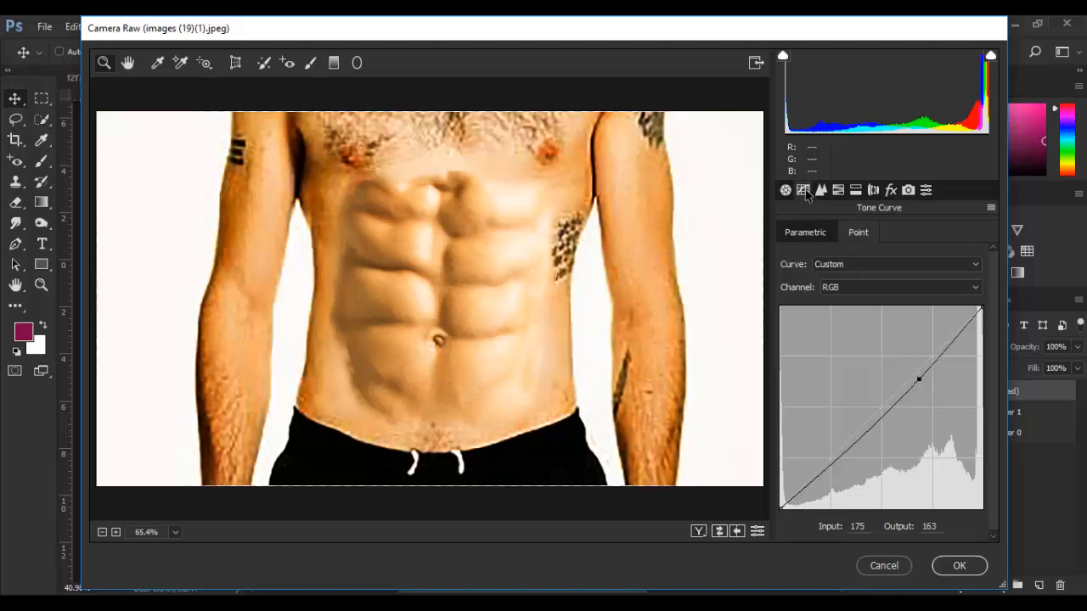
pyautogui.click(786, 190)
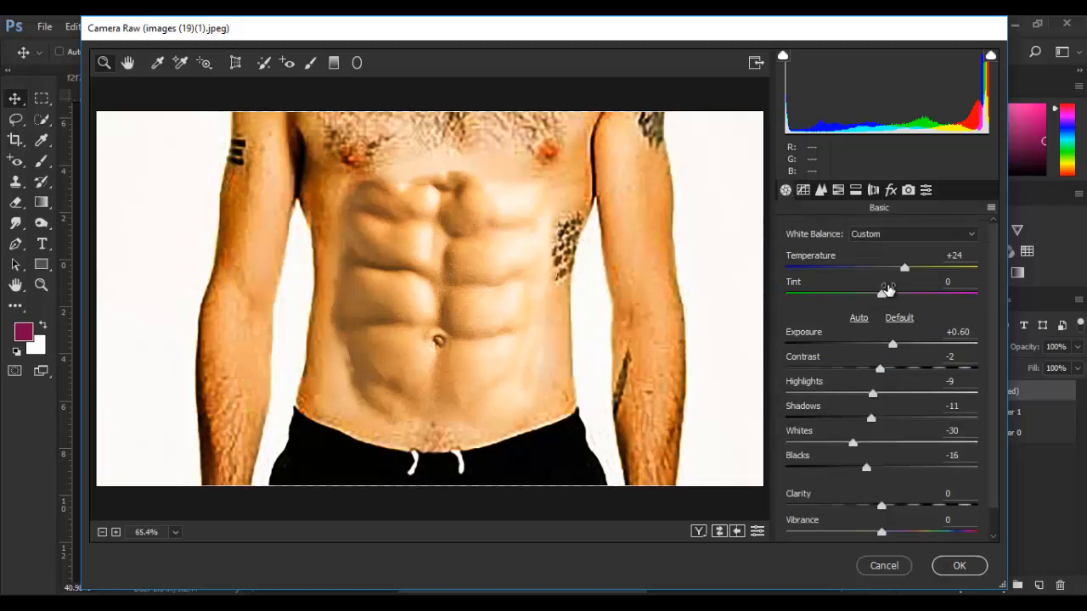
pyautogui.moveTo(882, 295); pyautogui.dragTo(914, 301)
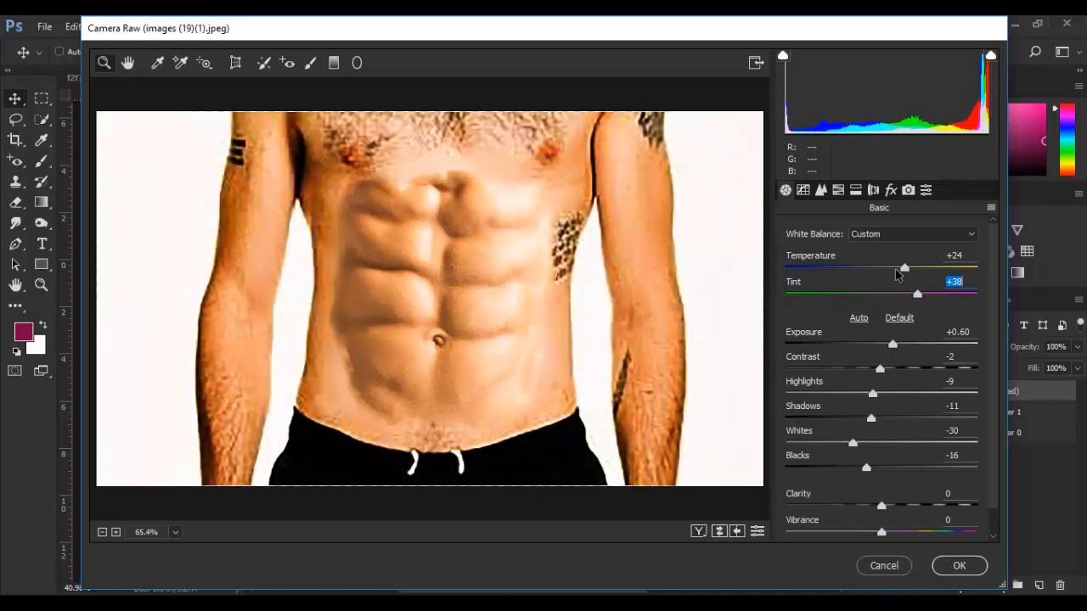
pyautogui.click(857, 271)
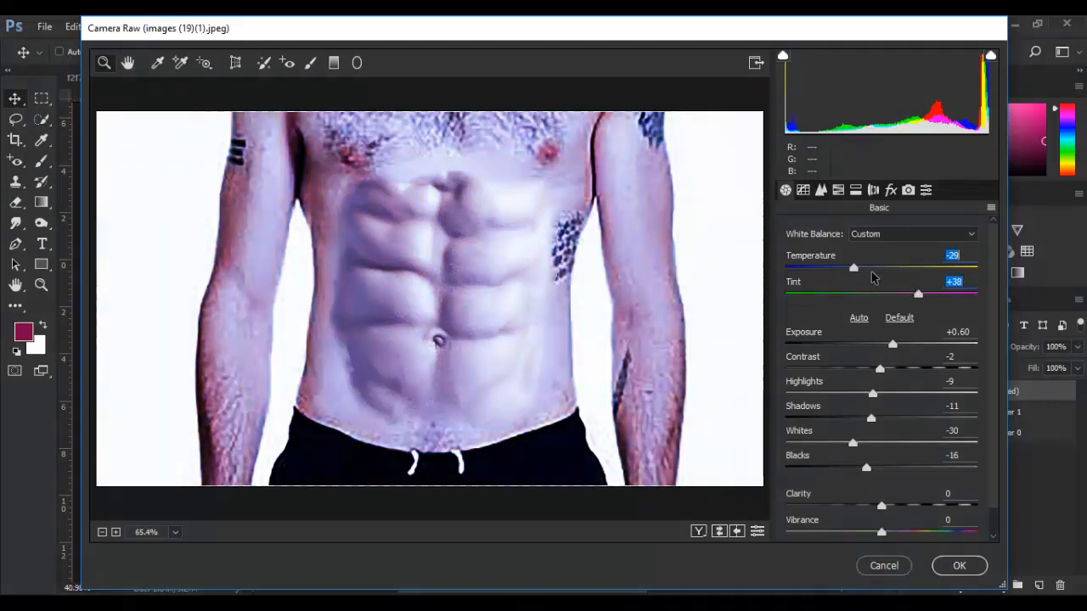
pyautogui.moveTo(886, 270)
pyautogui.mouseDown()
pyautogui.moveTo(913, 271)
pyautogui.moveTo(902, 271)
pyautogui.mouseUp()
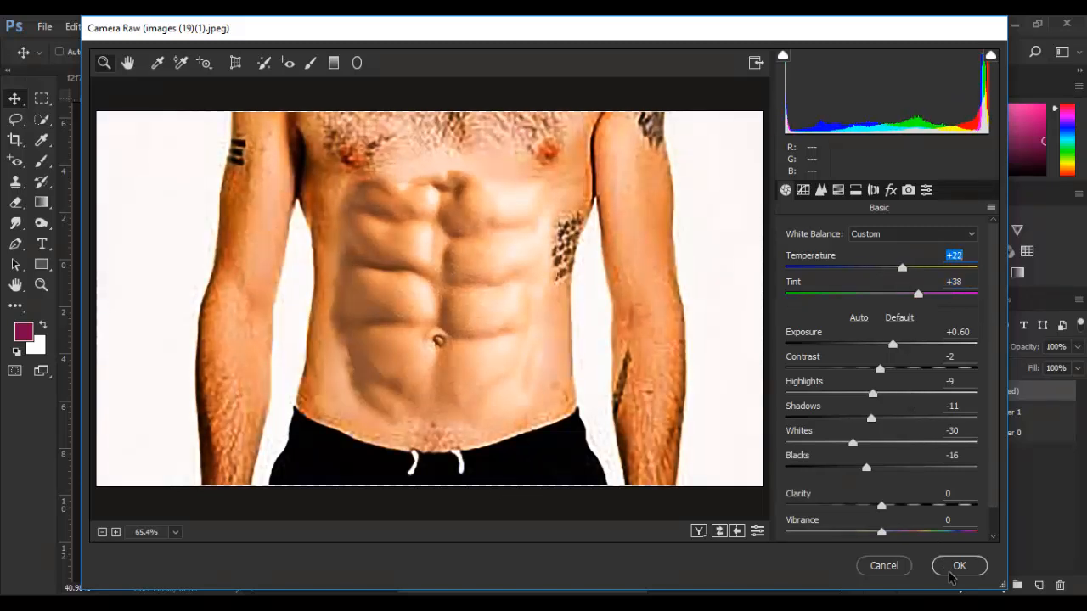
# Set Clarity to -53, apply the Camera Raw adjustments to the merged layer and fit the image to the window.
pyautogui.moveTo(881, 506); pyautogui.dragTo(889, 508)
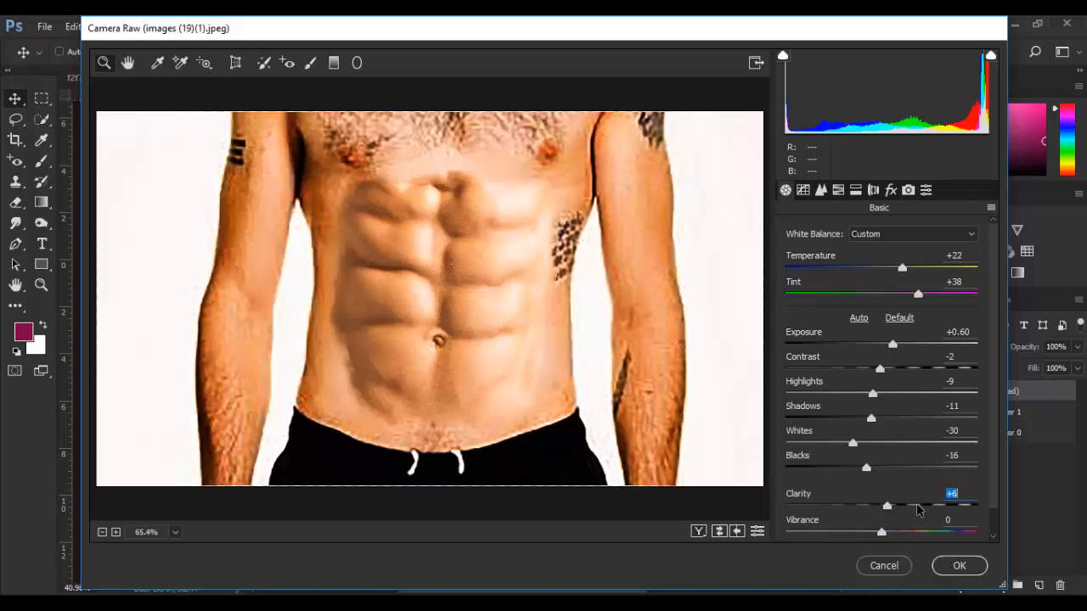
pyautogui.click(917, 507)
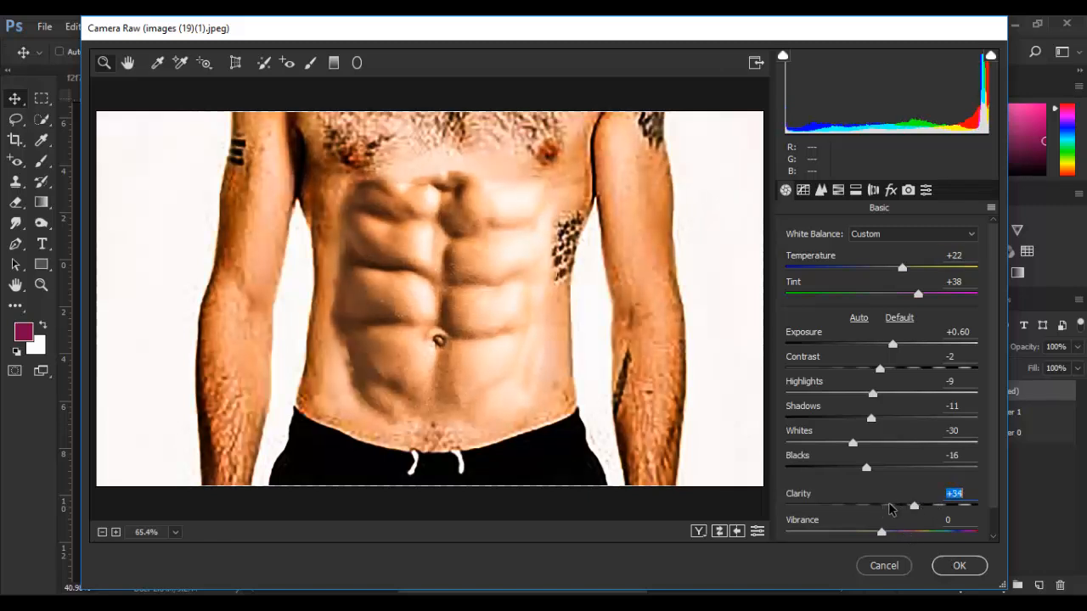
pyautogui.moveTo(889, 508); pyautogui.dragTo(838, 486)
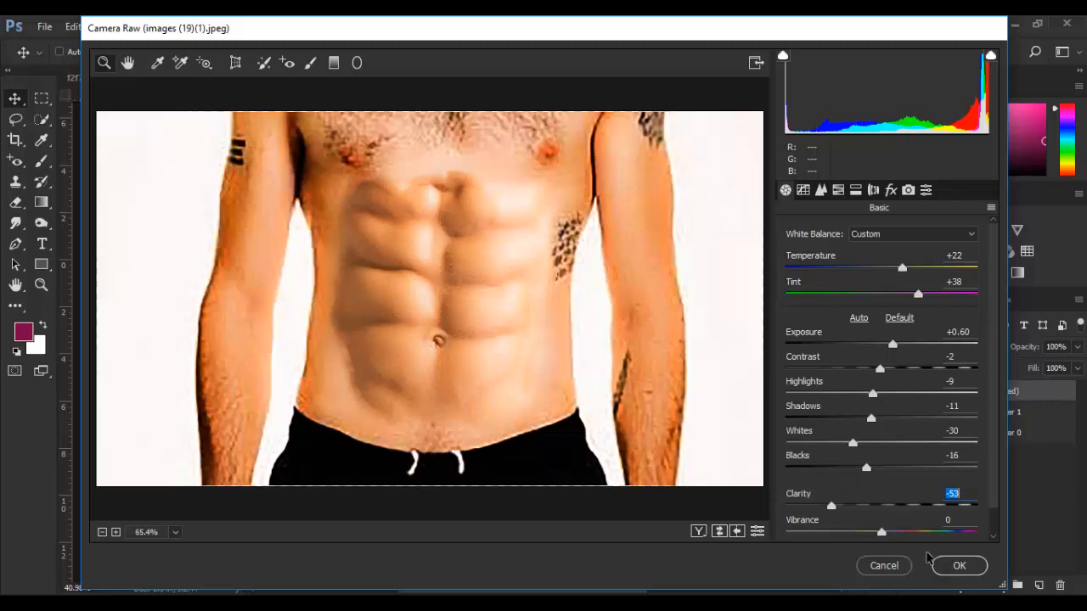
pyautogui.click(952, 566)
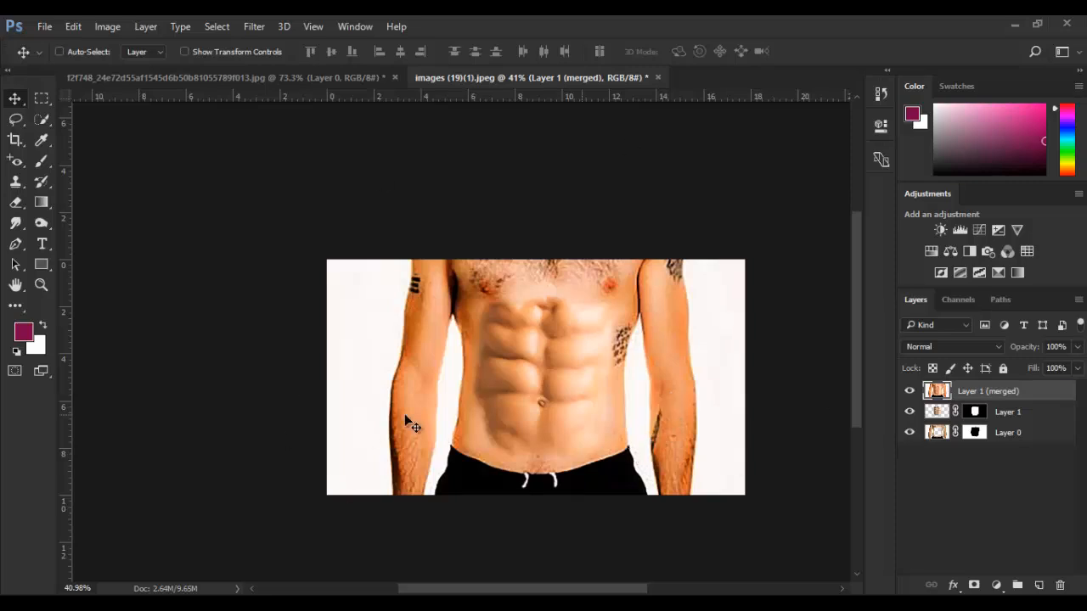
pyautogui.hotkey('ctrl', '0')
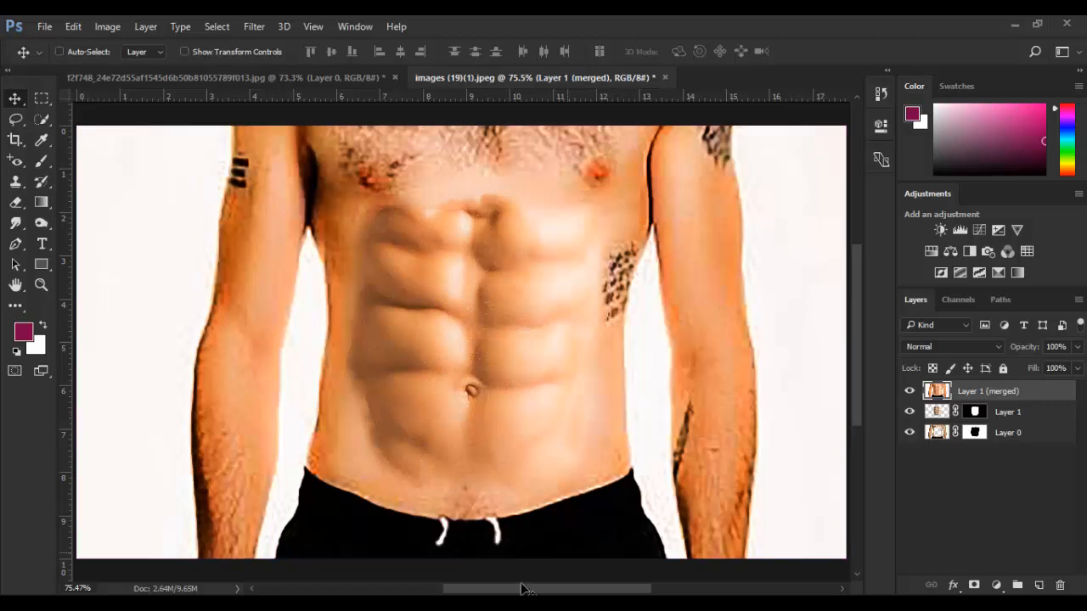